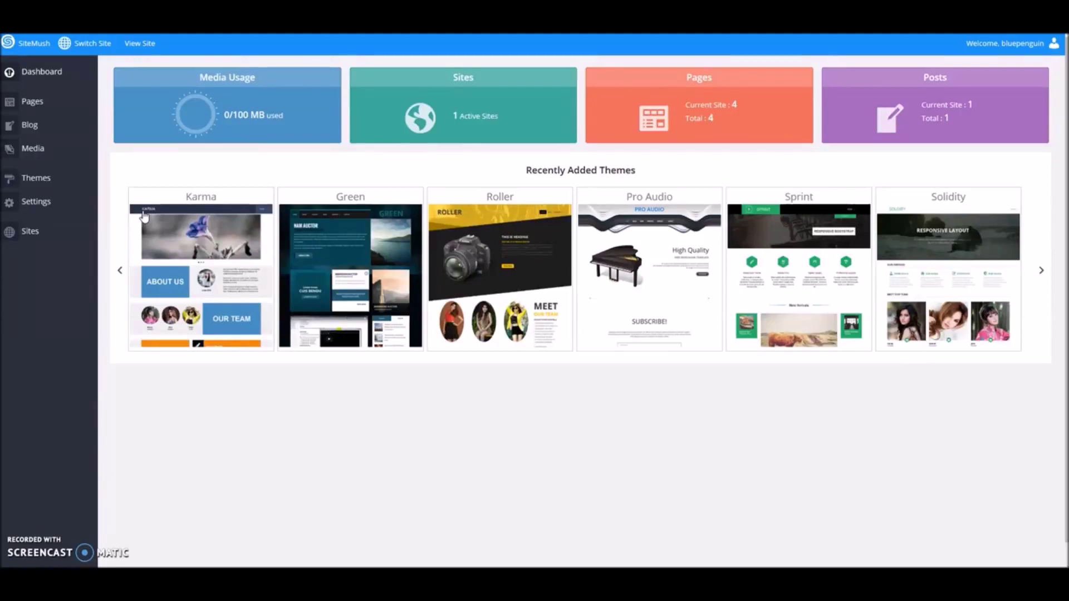
Open the Solidity theme's details and activate it for the site
left_click(946, 262)
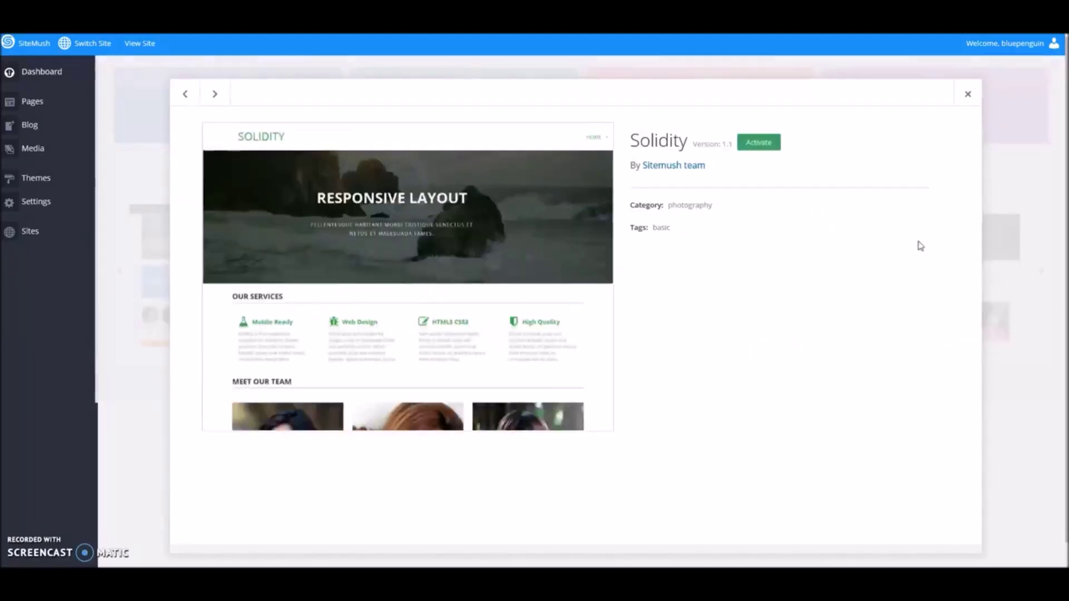
left_click(776, 146)
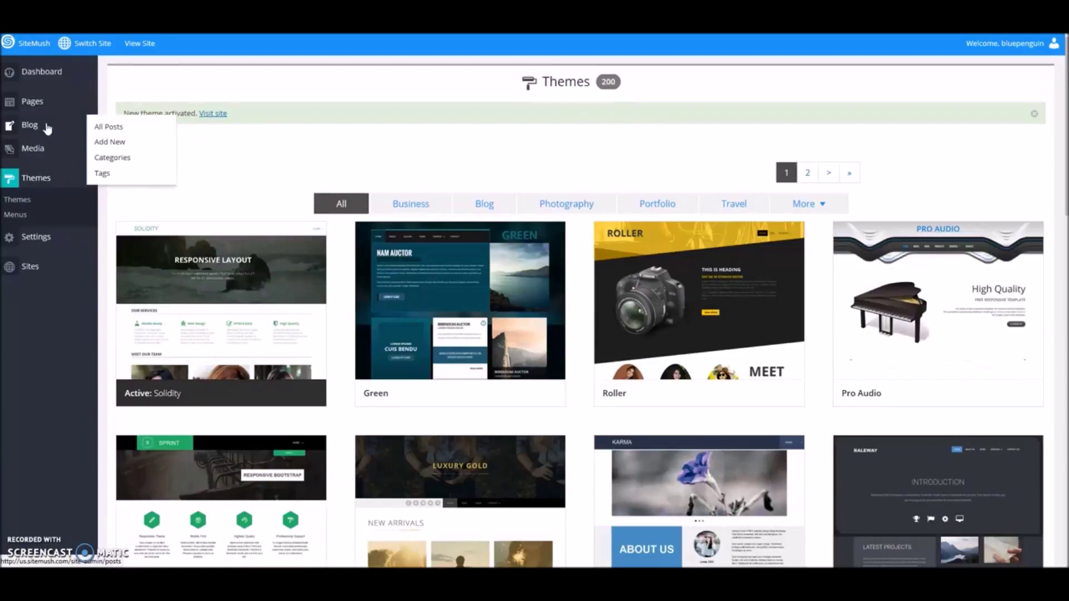
Go to All Pages and open the Home page for editing
mouse_move(37, 109)
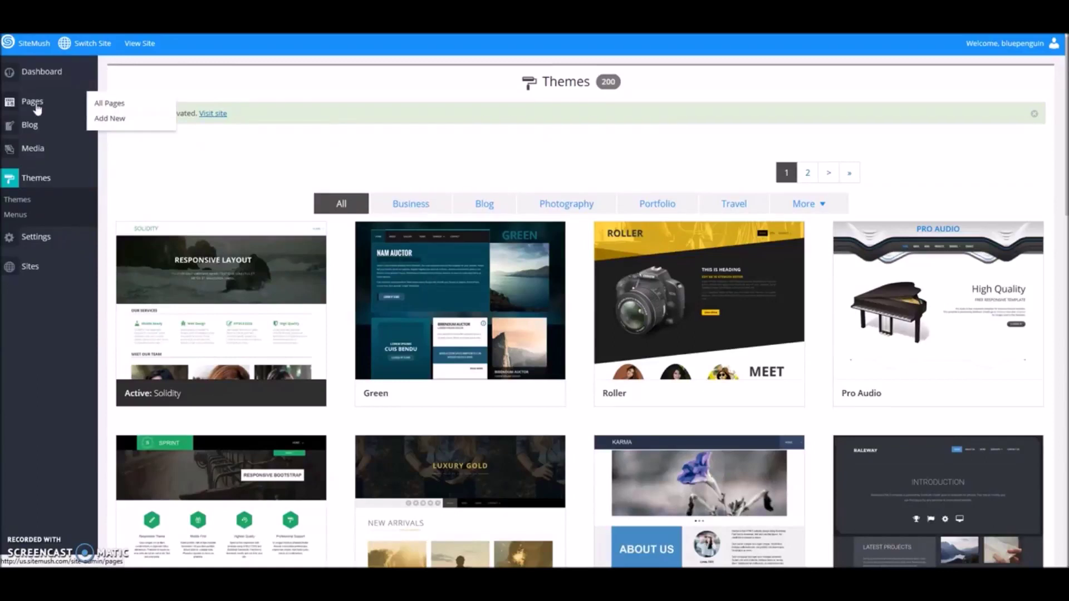
left_click(106, 106)
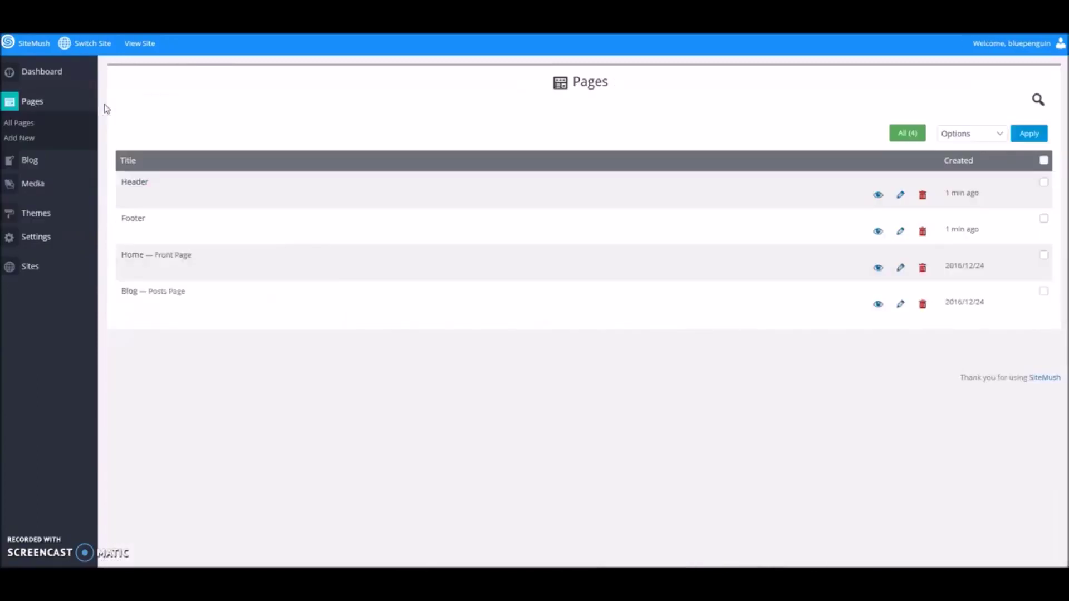
left_click(125, 257)
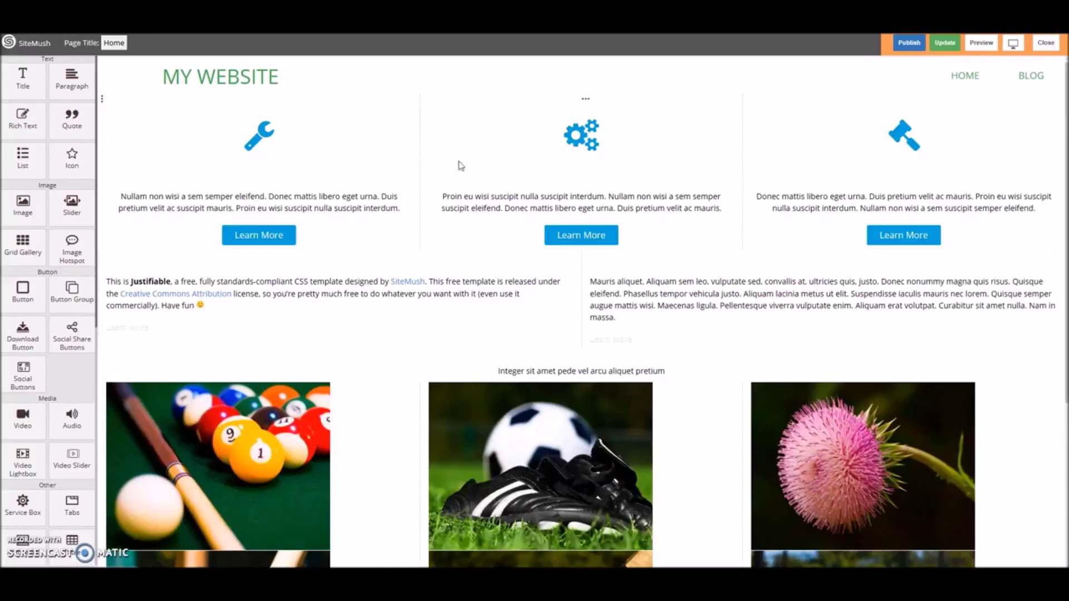
Move the soccer photo into the first column and shift the billiards and thistle photos left
scroll(650, 423, "down", 4)
scroll(650, 423, "up", 4)
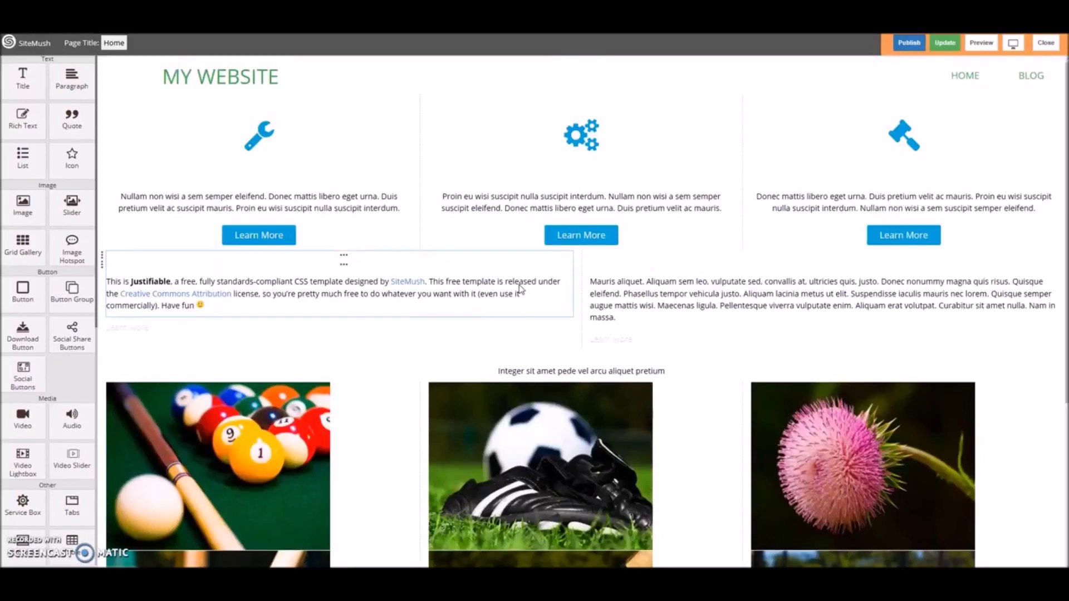
scroll(545, 418, "down", 3)
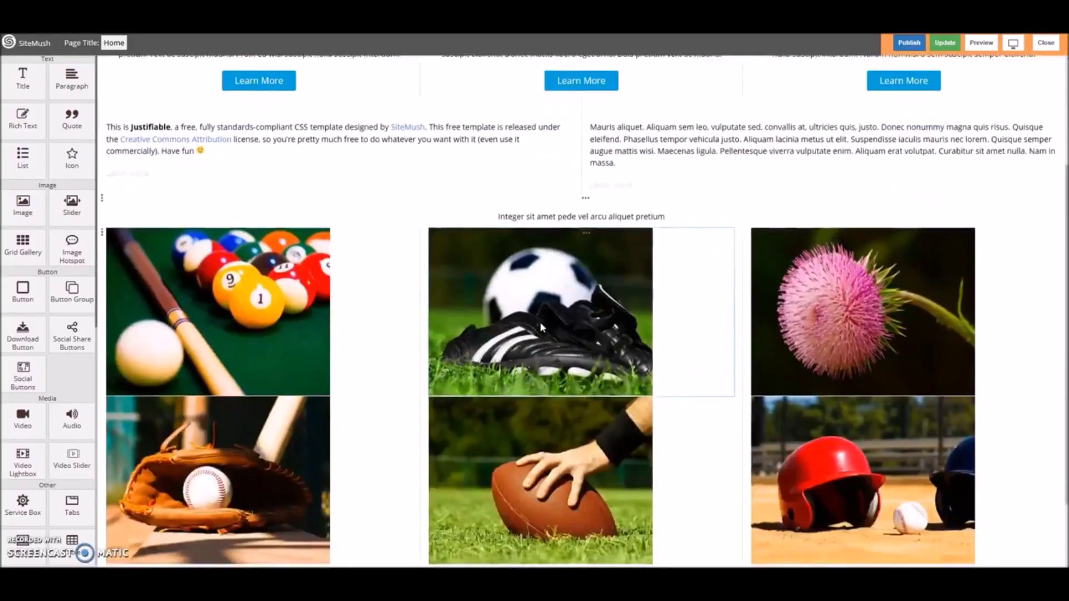
left_click_drag(542, 328, 202, 335)
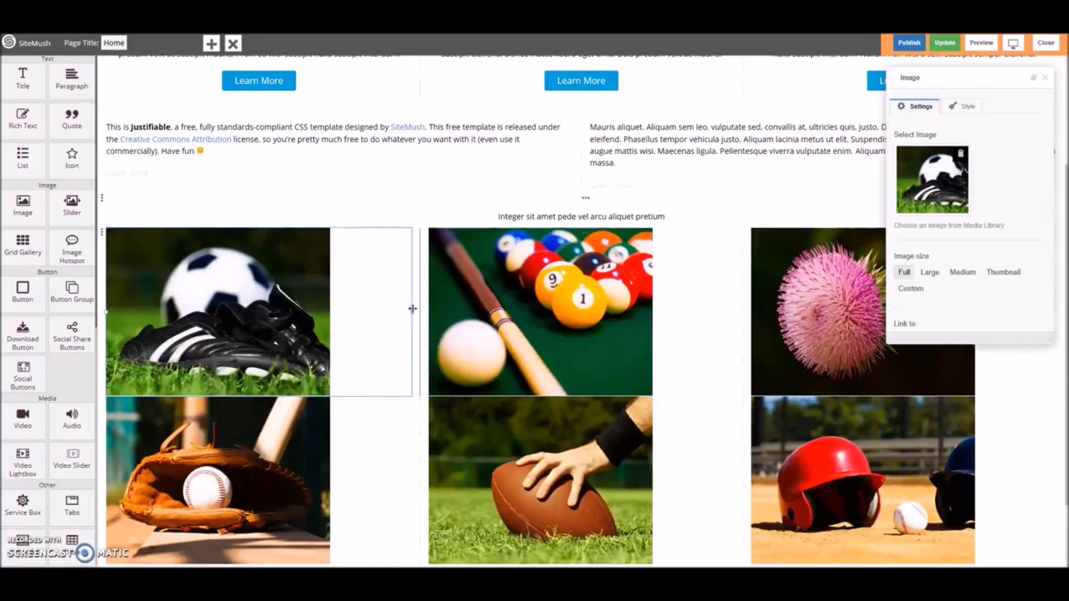
left_click_drag(413, 317, 347, 316)
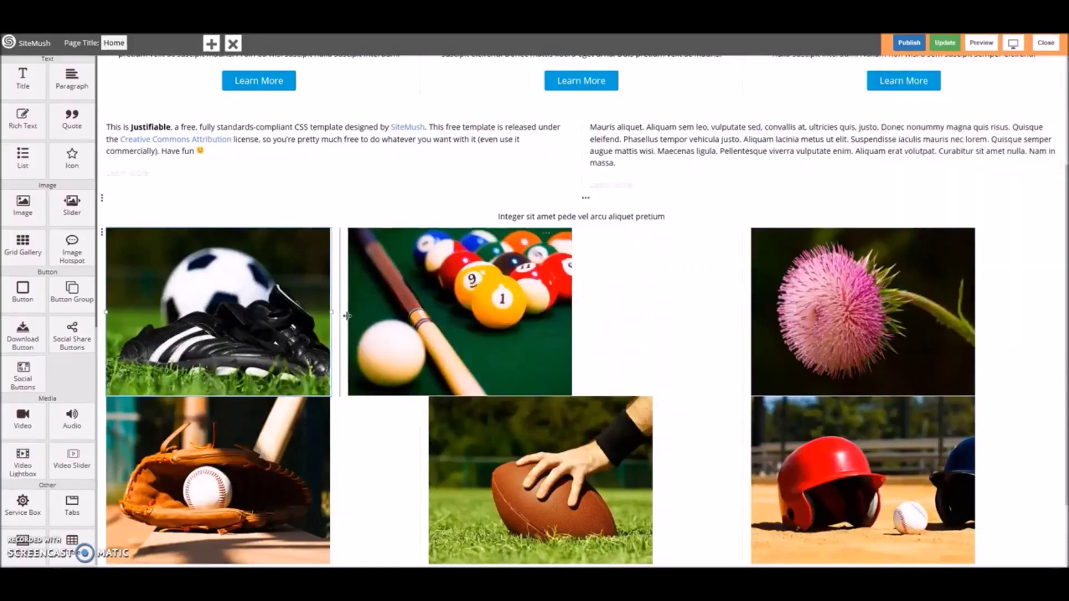
left_click_drag(742, 302, 582, 307)
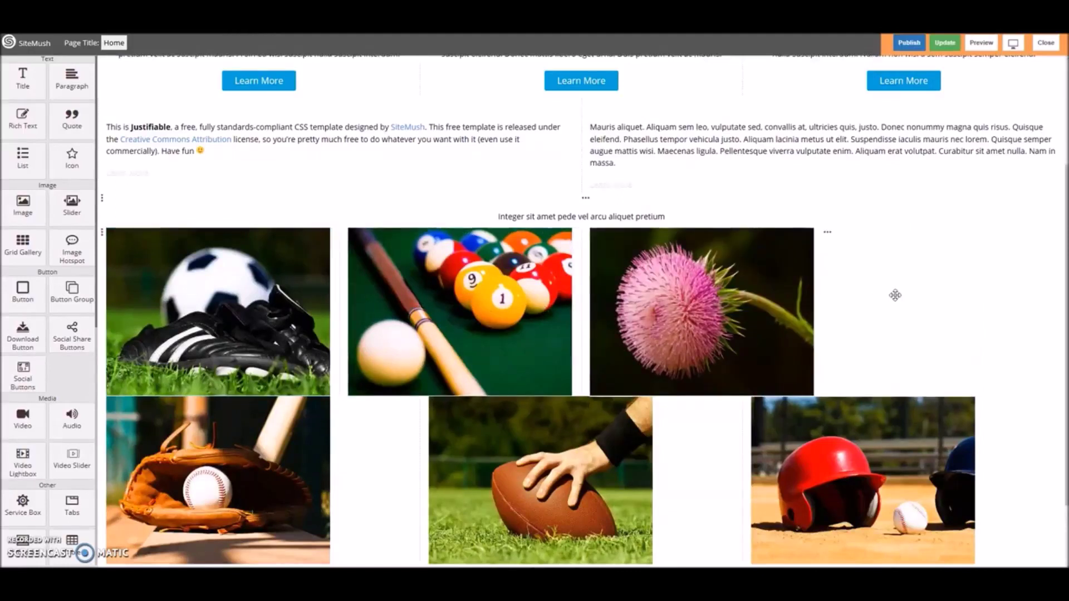
Delete the thistle photo from the top photo row
left_click(863, 284)
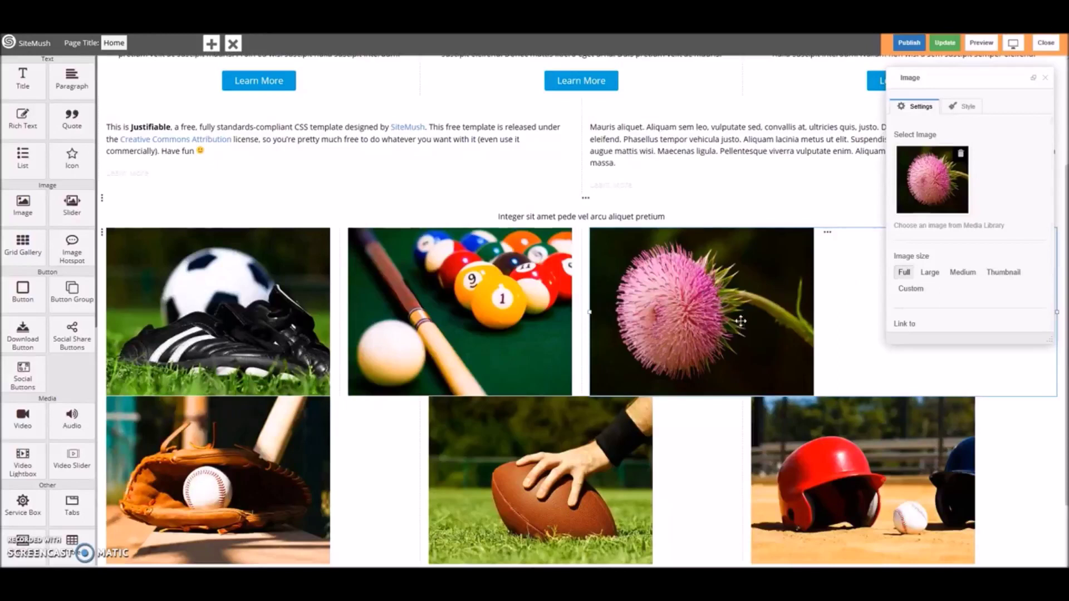
key("Delete")
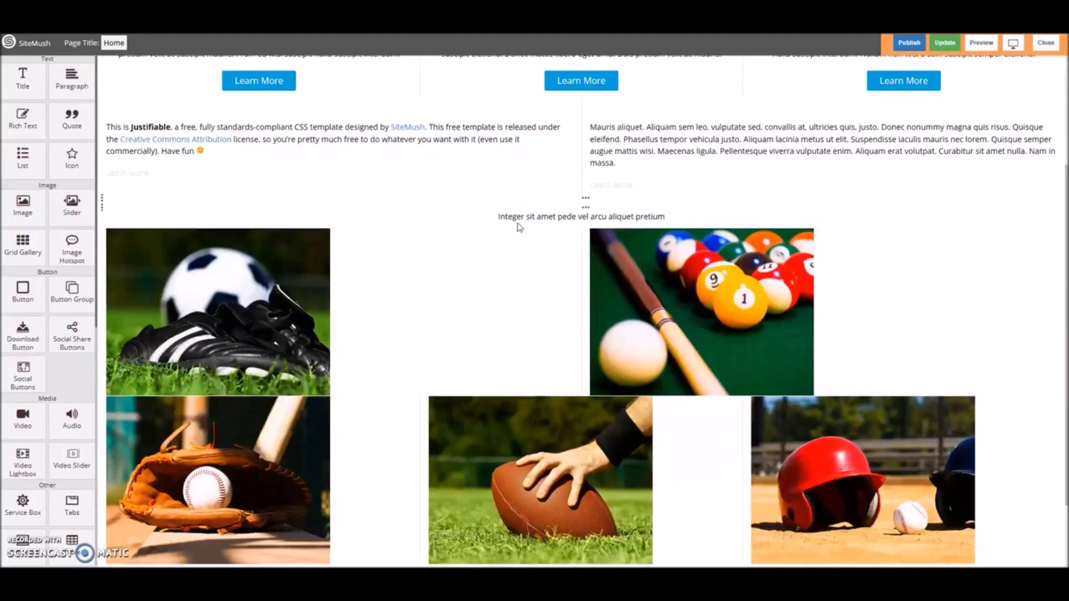
scroll(506, 262, "up", 3)
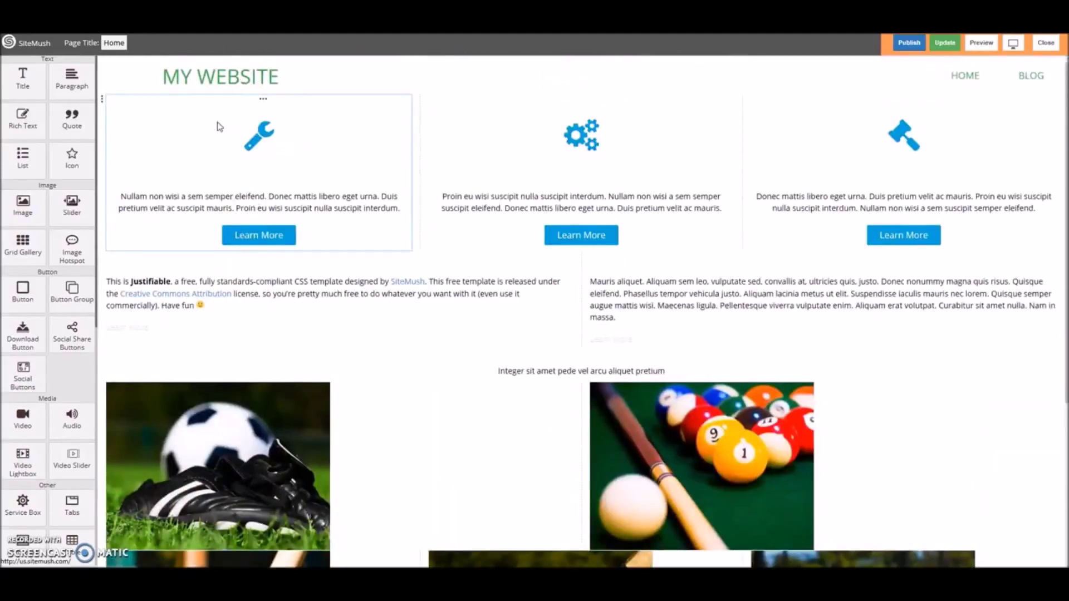
Replace the first service box's wrench icon with a heart
left_click(216, 196)
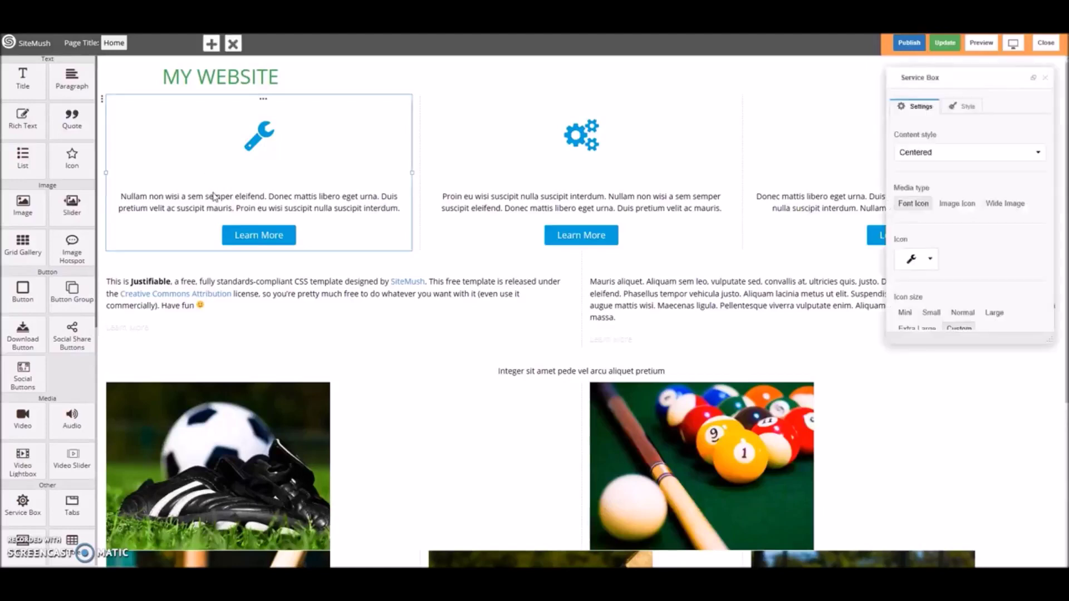
scroll(965, 173, "down", 2)
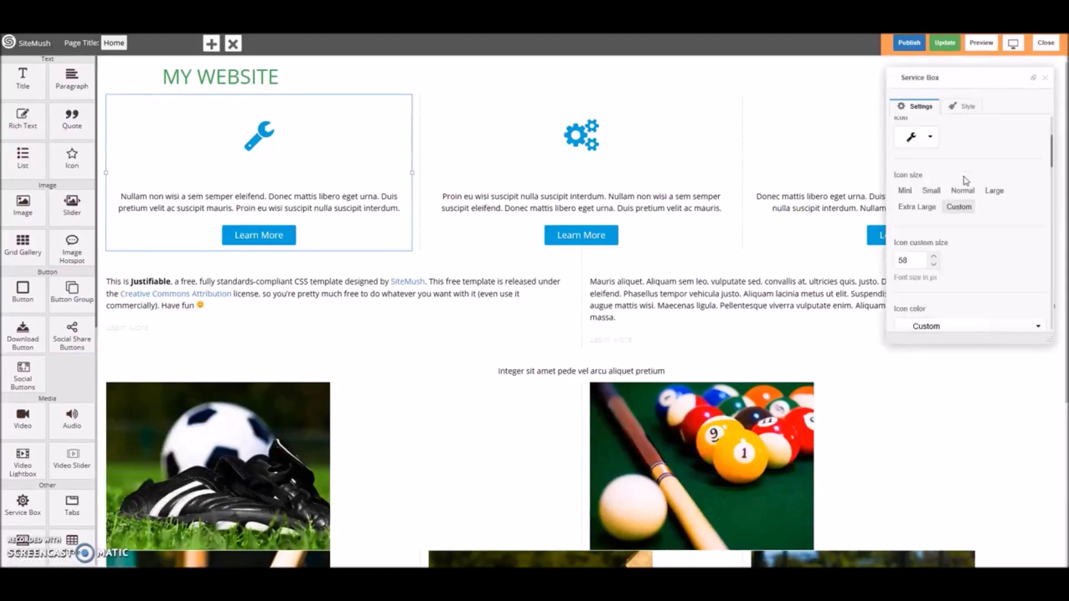
left_click(930, 137)
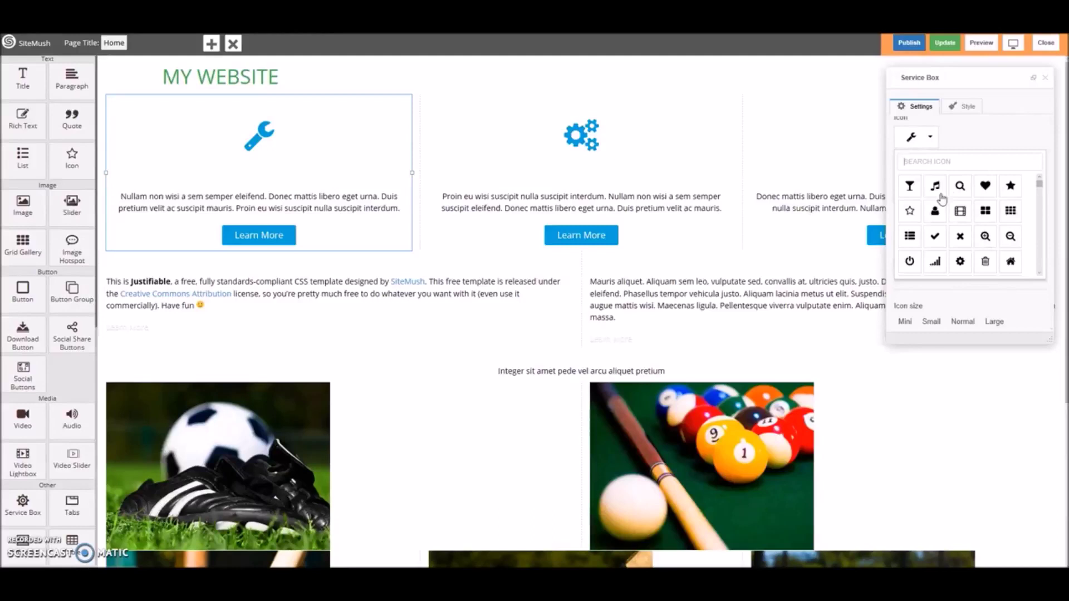
left_click(985, 185)
Set the heart icon's custom colour to green rgb(59, 217, 0)
scroll(974, 200, "down", 4)
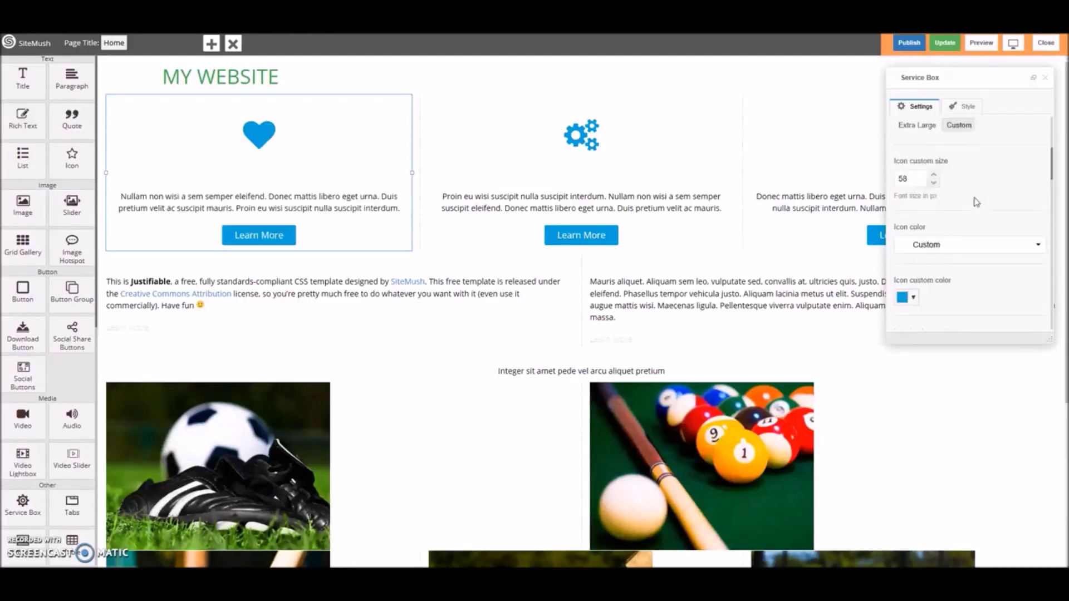
left_click(913, 175)
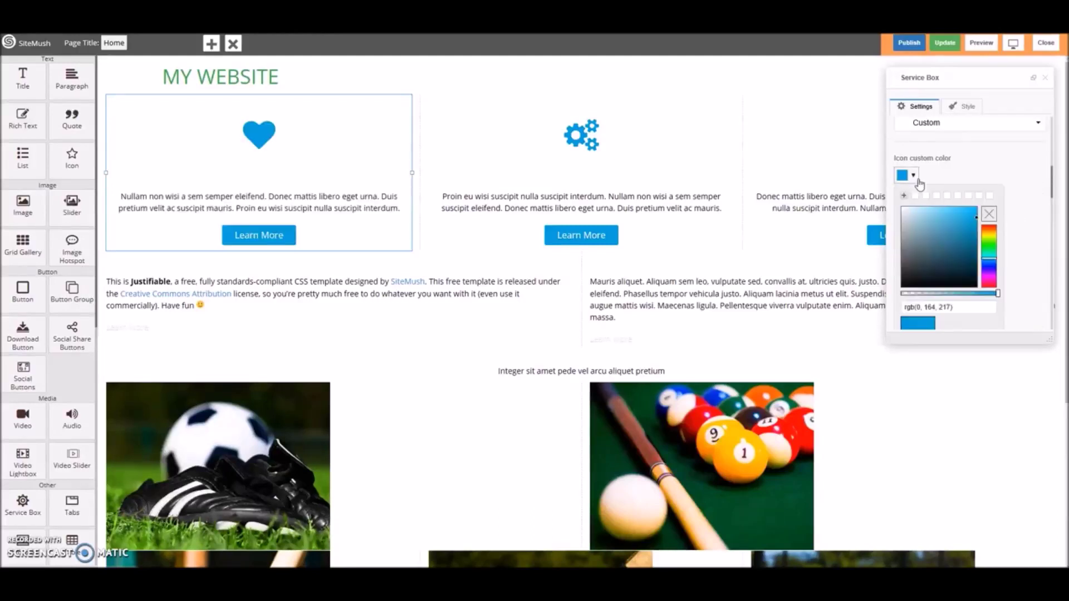
left_click(983, 244)
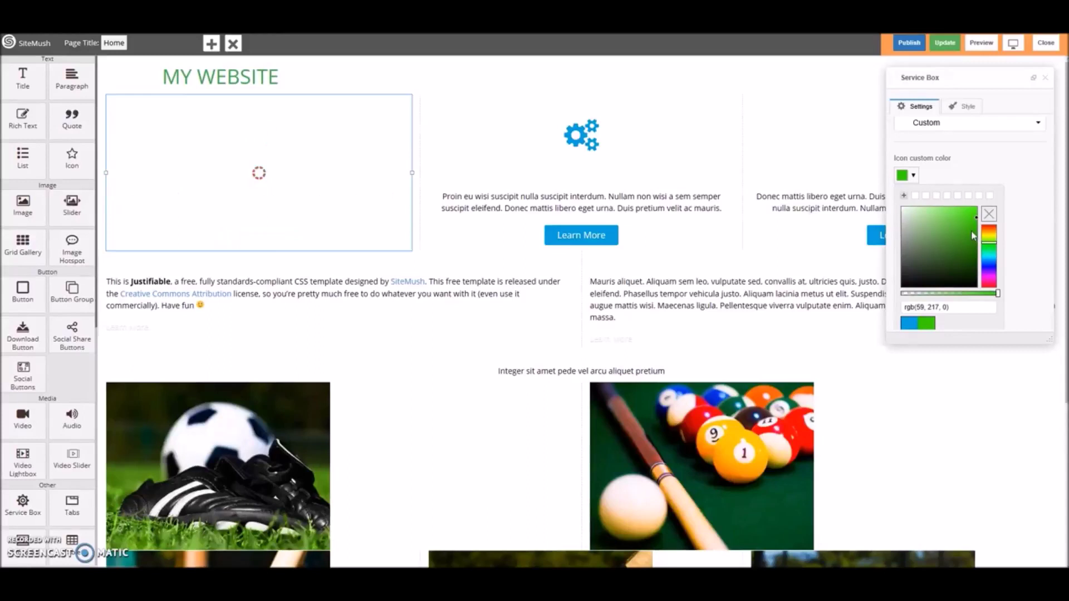
left_click(1013, 271)
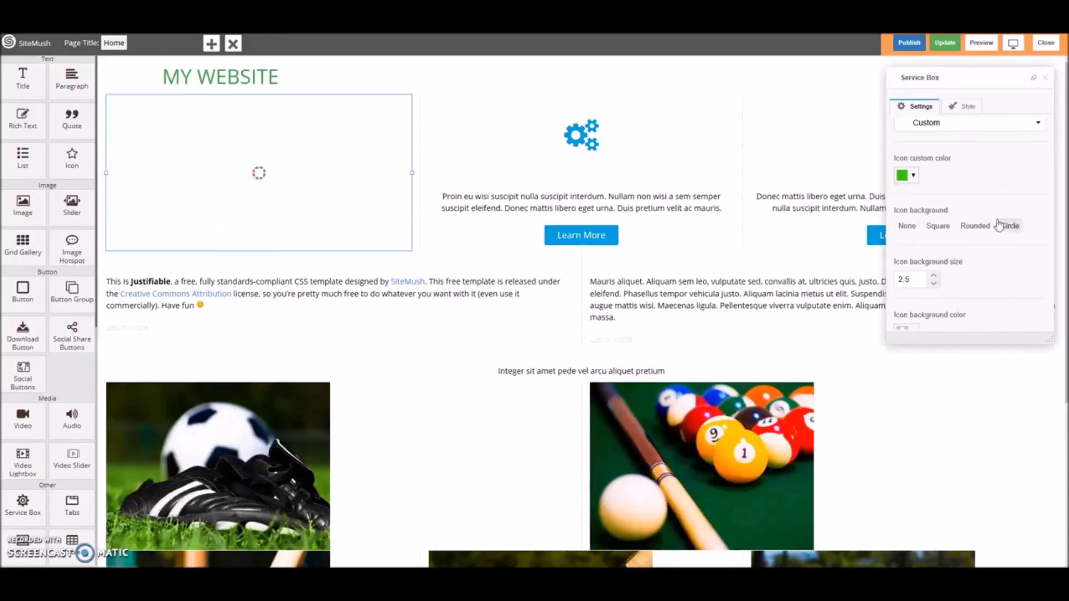
scroll(997, 266, "down", 8)
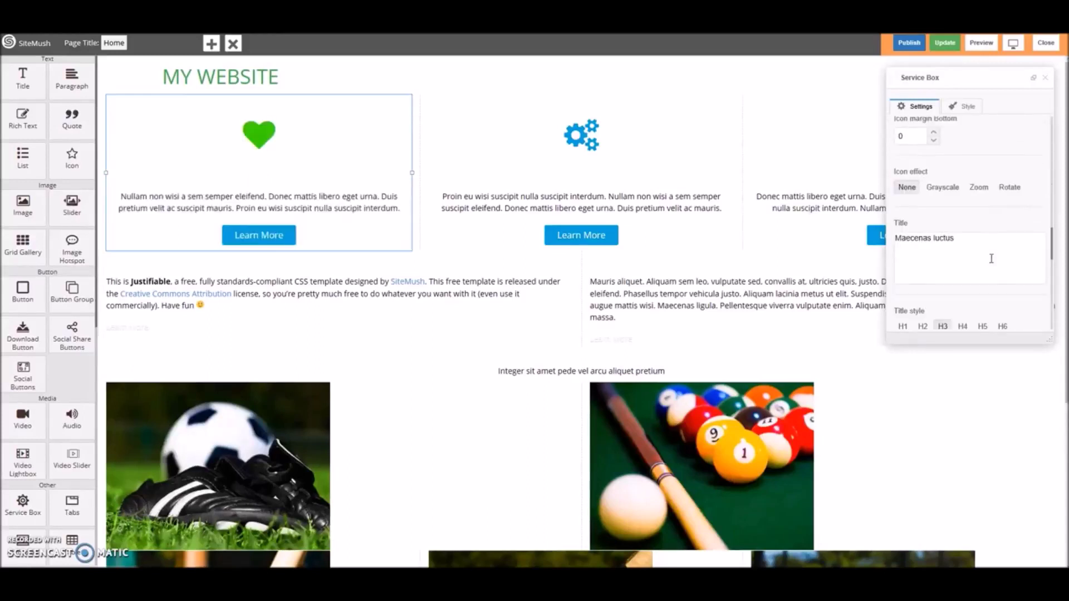
Replace the service box's placeholder content with 'Site Mush makes website building easy'
left_click_drag(980, 210, 897, 210)
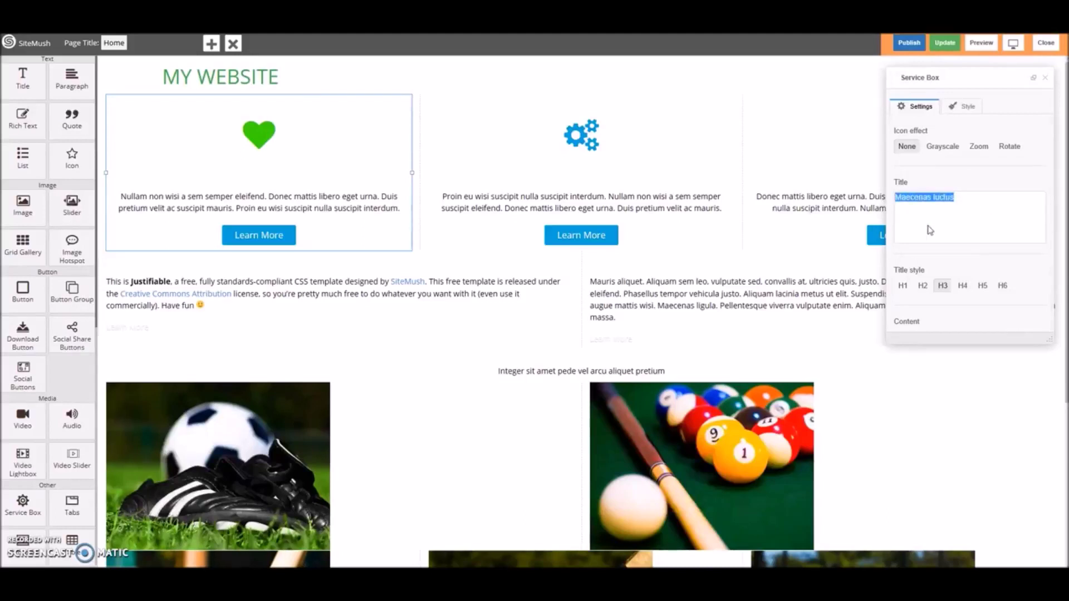
scroll(986, 237, "down", 3)
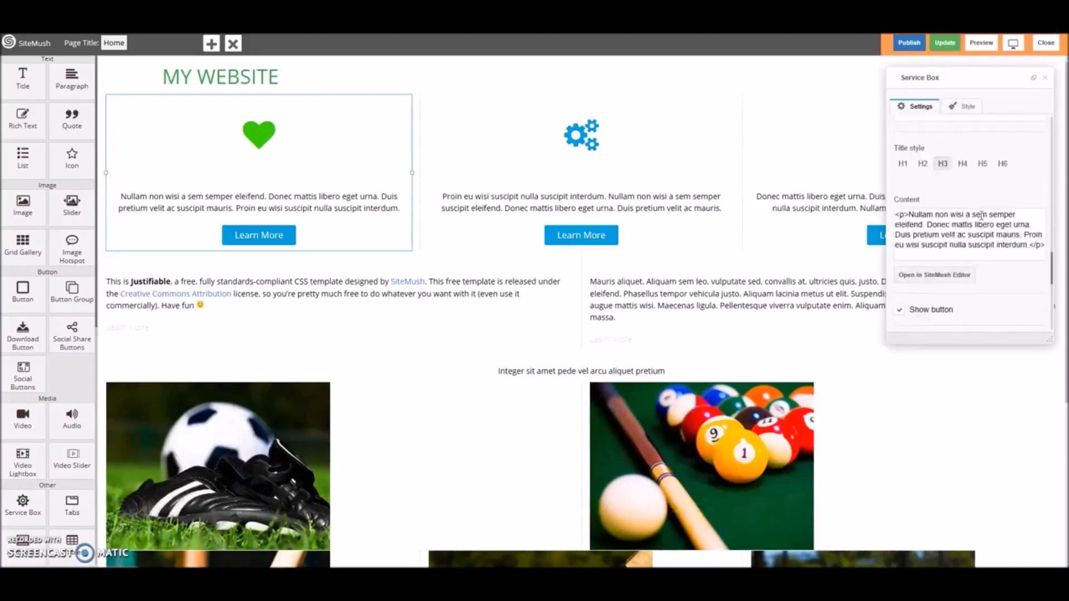
left_click_drag(1027, 245, 913, 216)
left_click(913, 217)
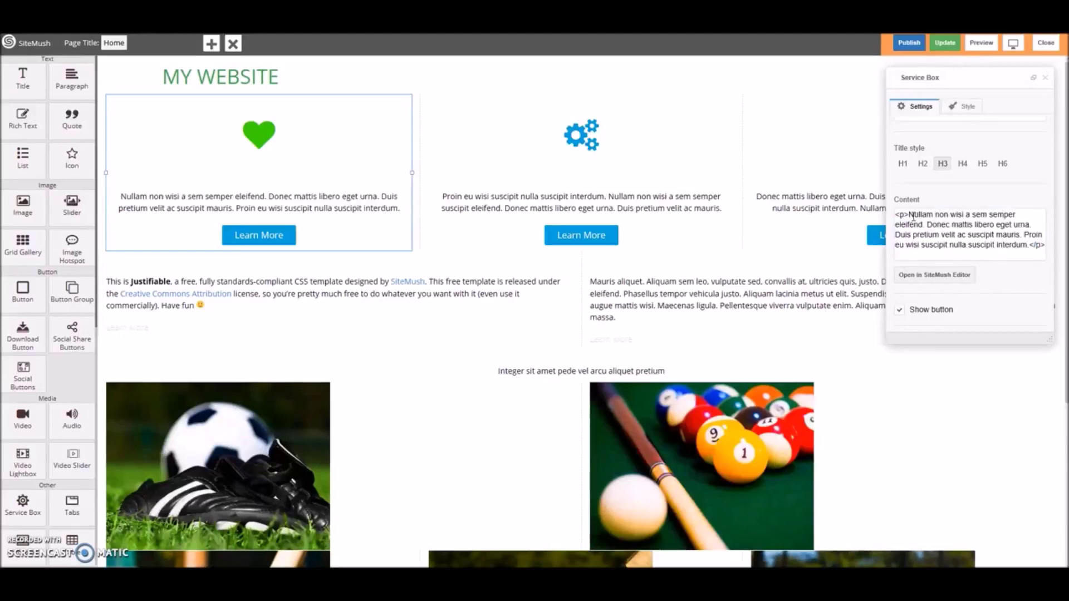
key("ctrl+a")
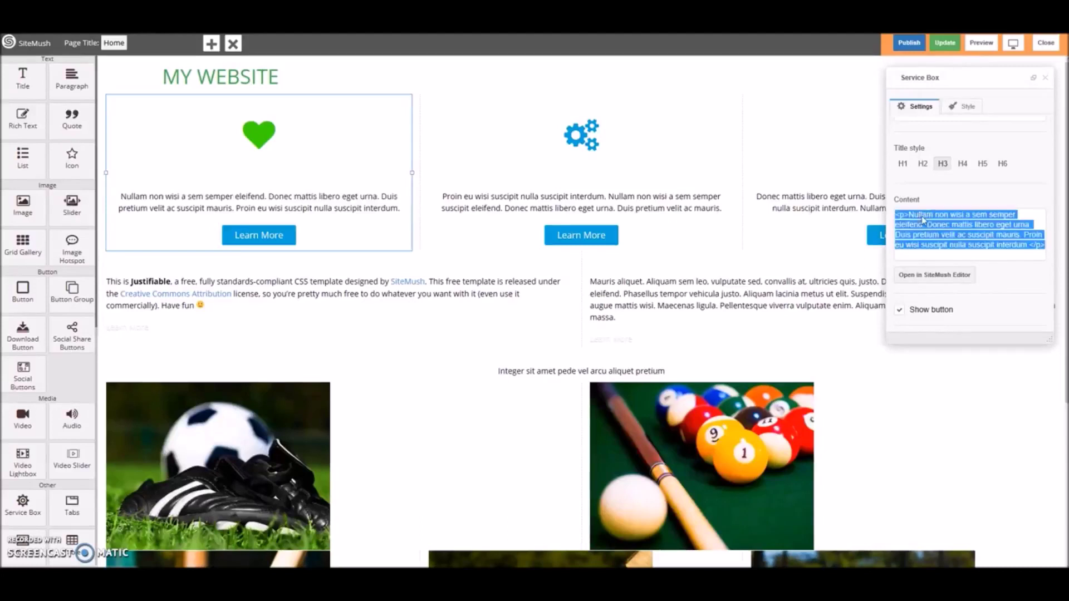
type("Site Mush makes website bu")
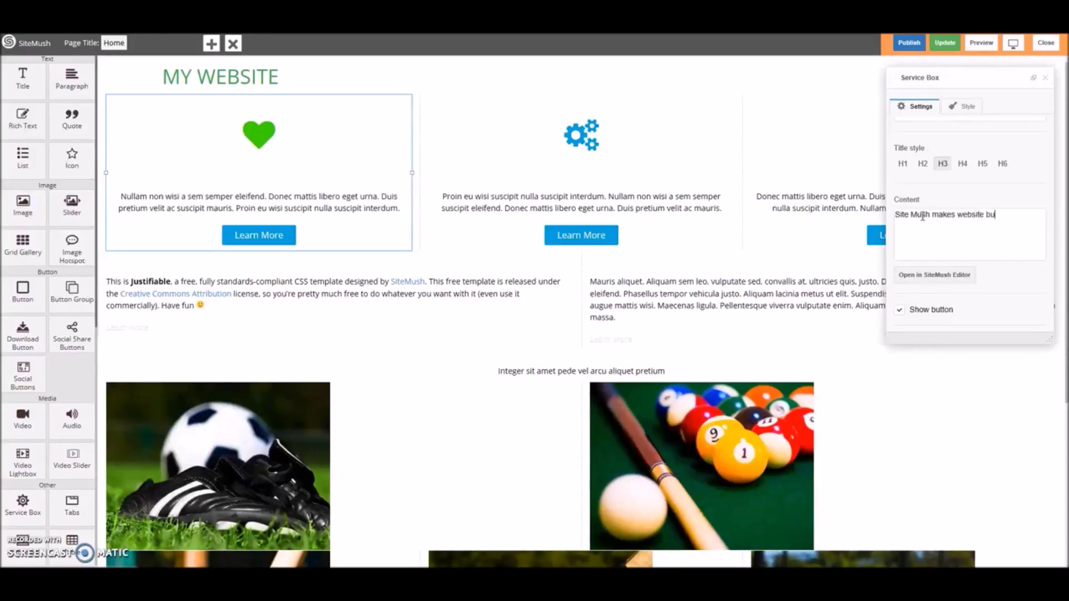
type("ilding easy!")
Review the service box's Style options and close its settings panel
scroll(954, 187, "down", 5)
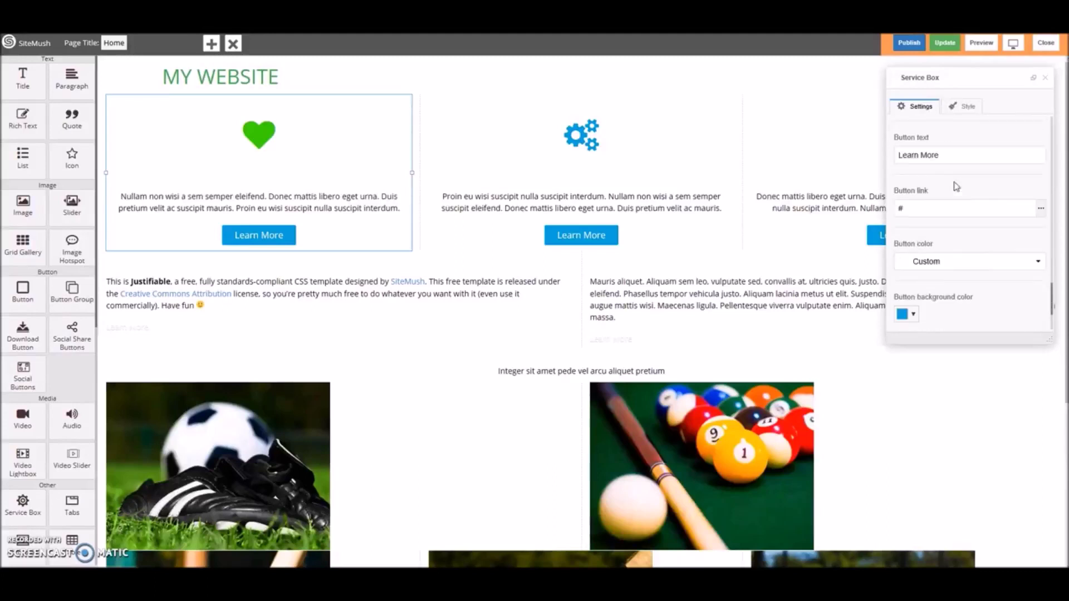
scroll(955, 188, "down", 1)
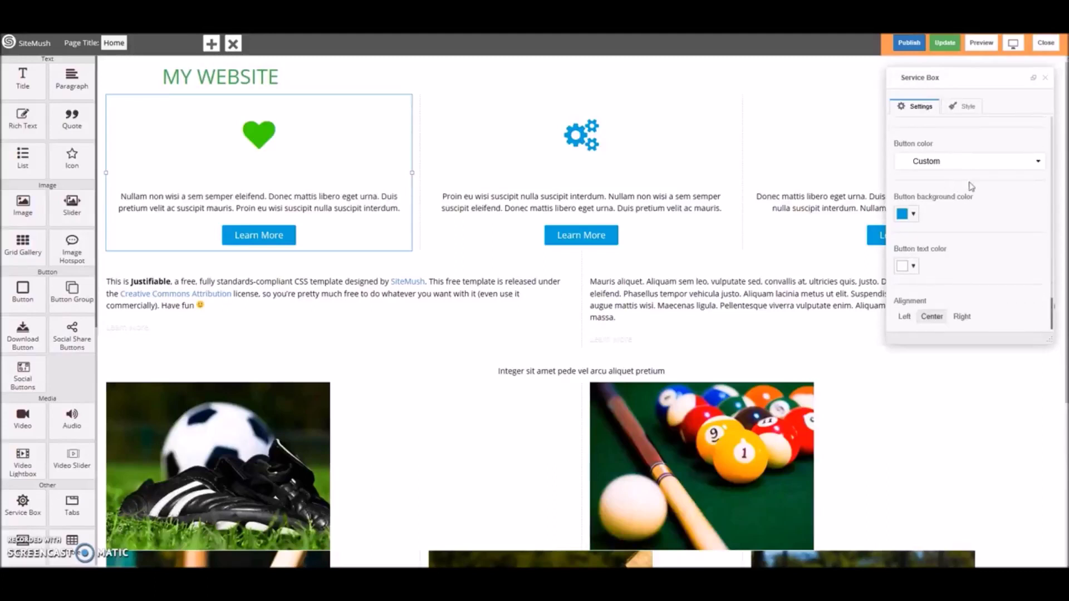
scroll(969, 184, "up", 5)
scroll(977, 183, "up", 3)
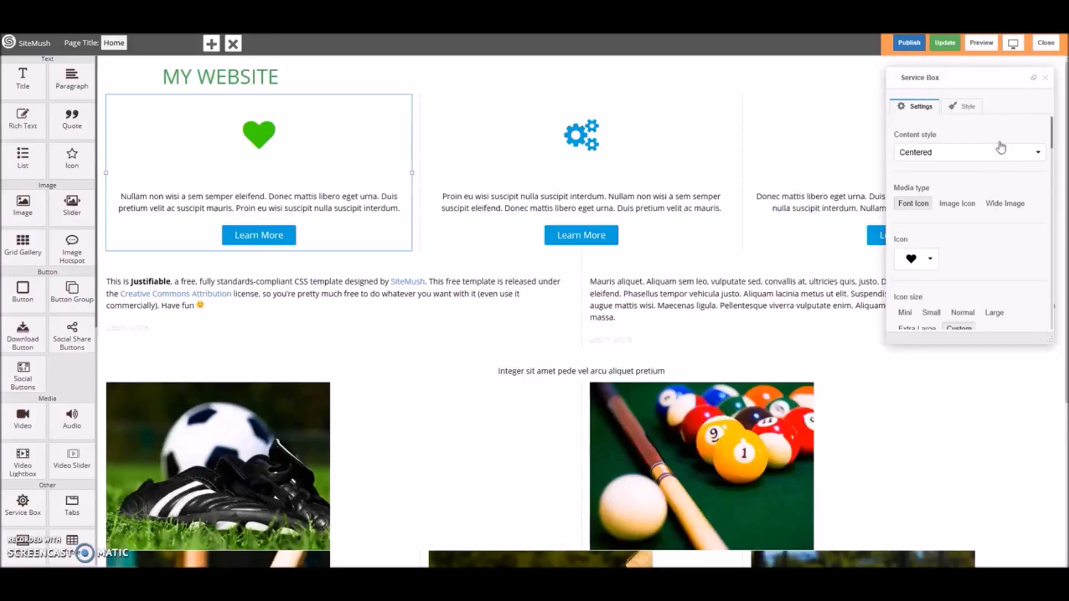
left_click(968, 107)
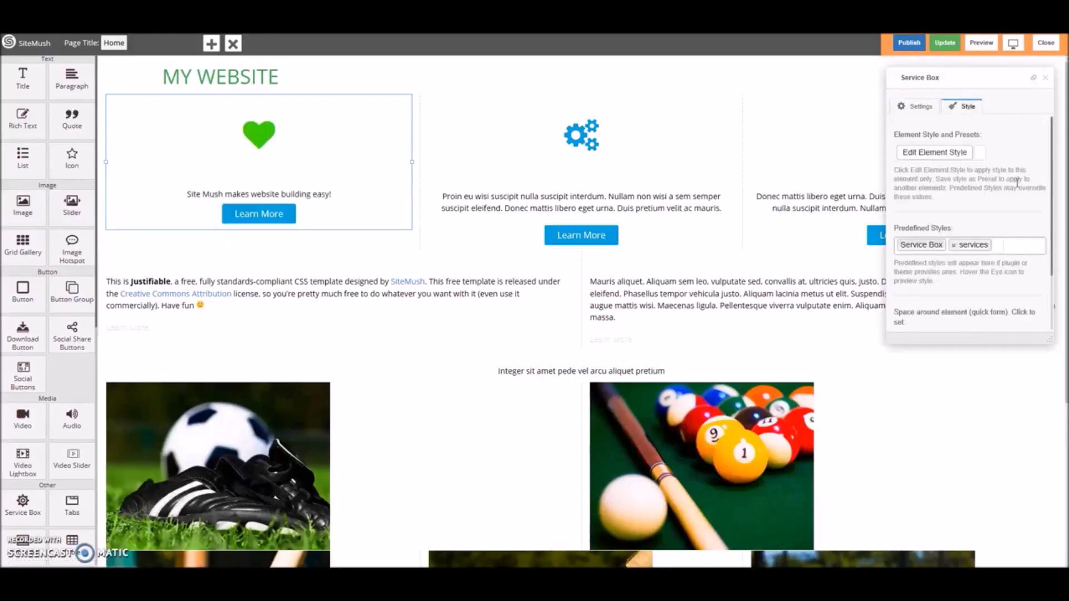
left_click(1046, 82)
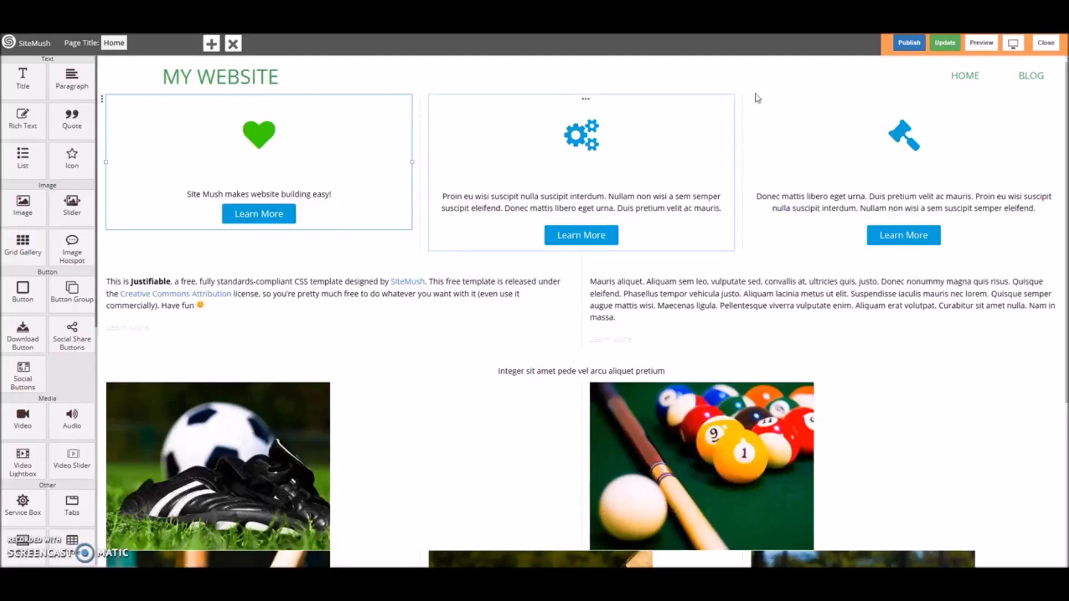
Update the Home page, then leave the editor for the Pages list
left_click(949, 50)
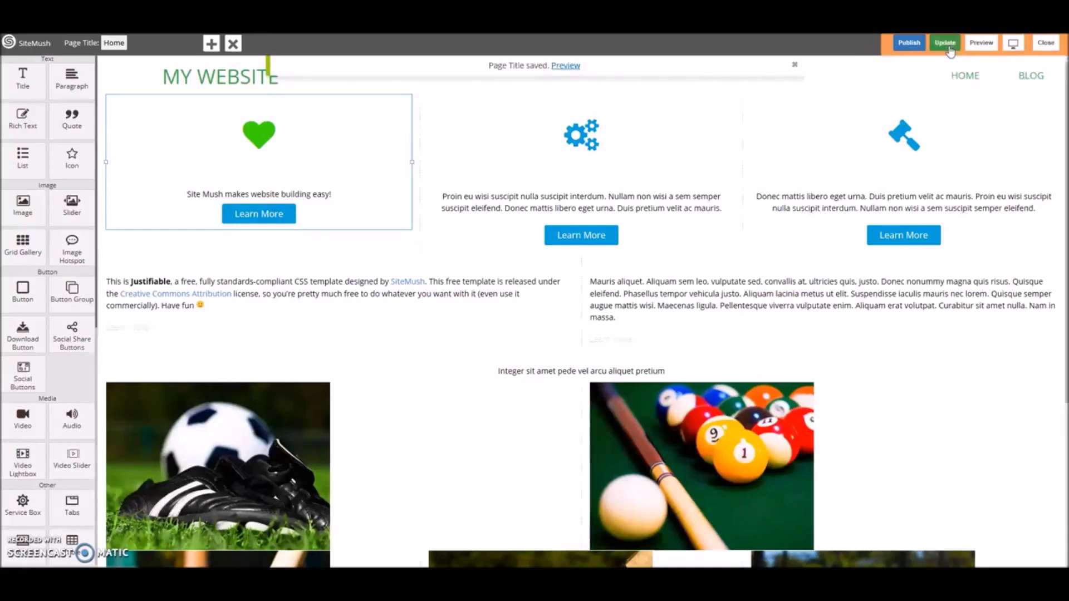
left_click(1046, 44)
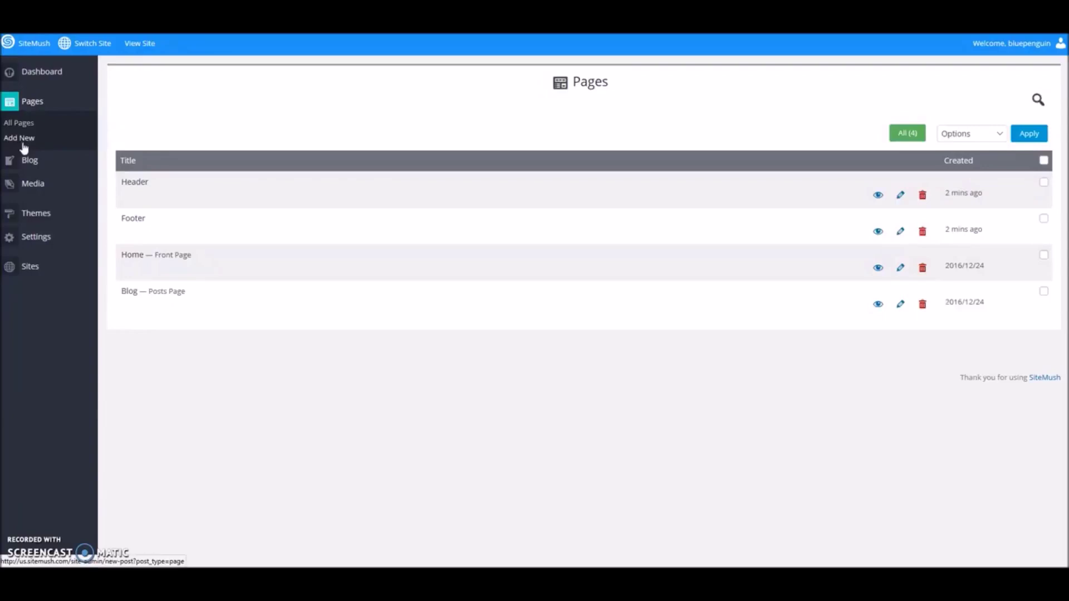
Add a new page and drop a Title element at the top of its canvas
left_click(22, 144)
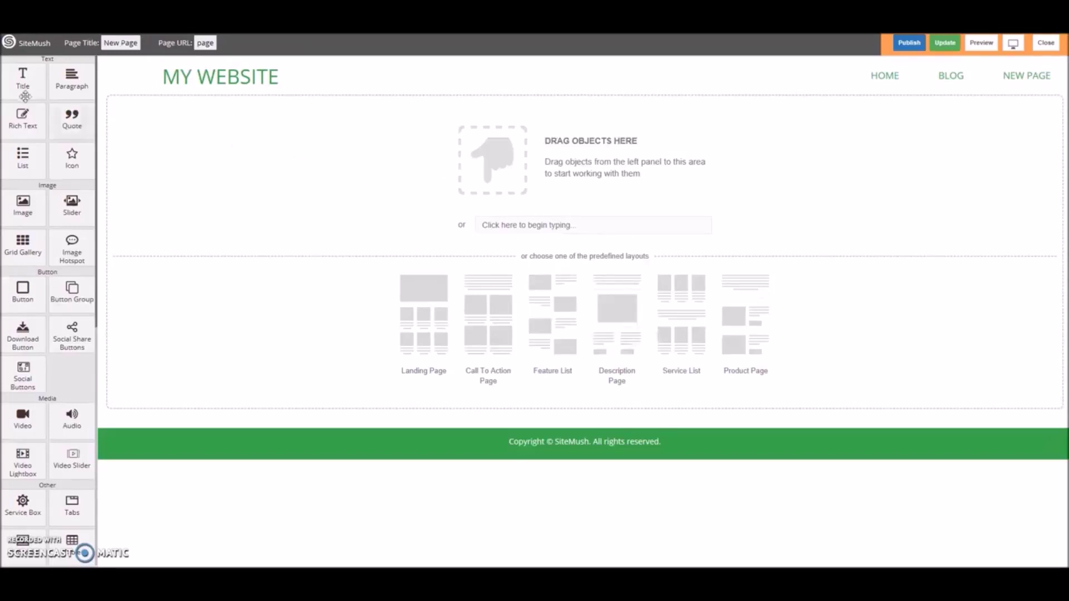
left_click_drag(25, 96, 186, 143)
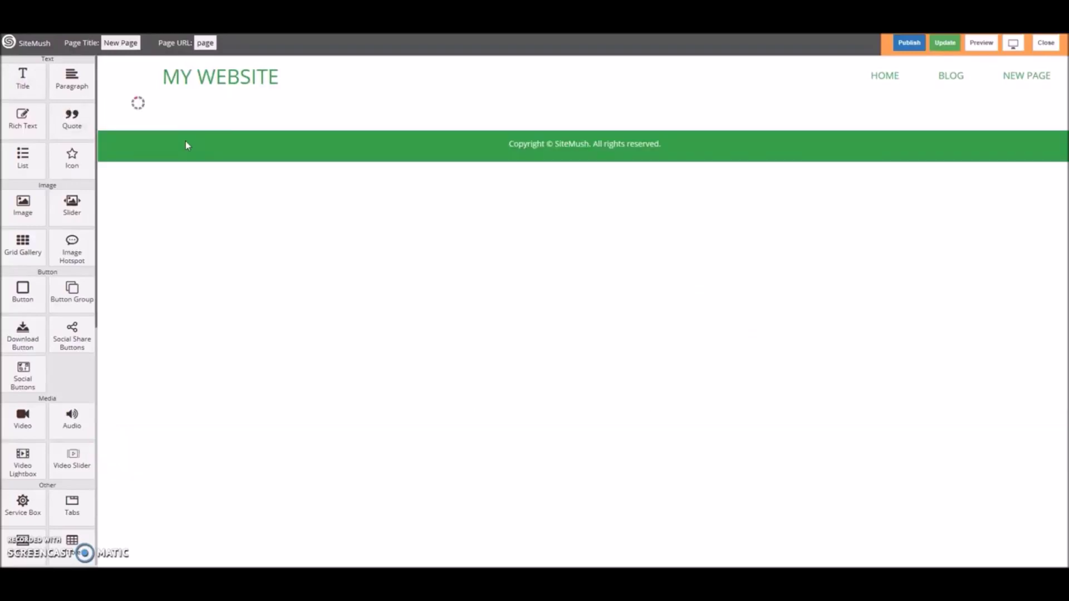
Make the title an orange Header 2 'My Page' followed by 'Hello world! This is my website!'
left_click(245, 108)
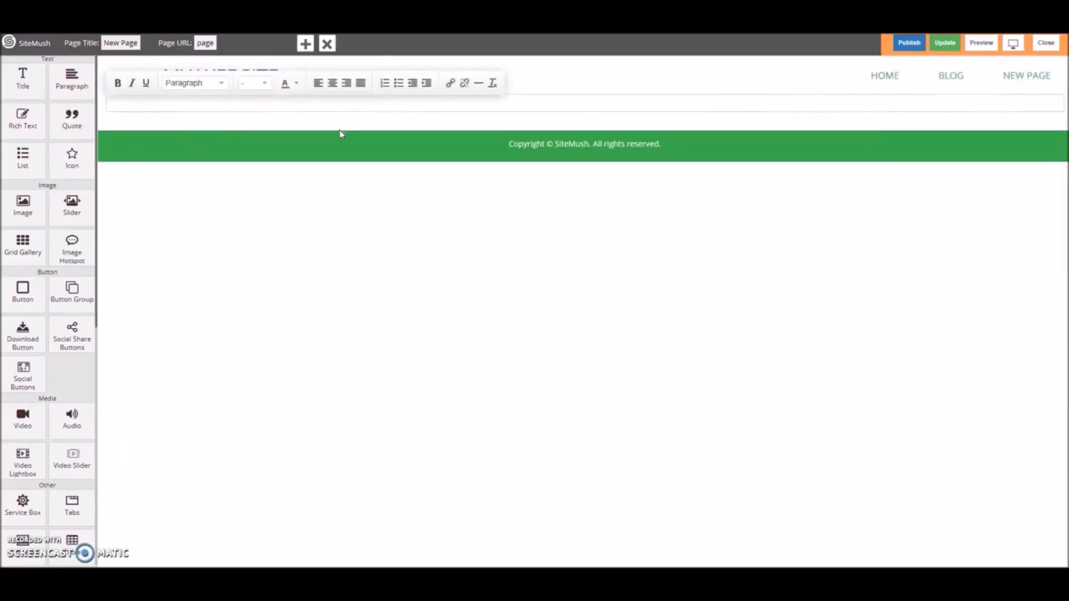
left_click(178, 105)
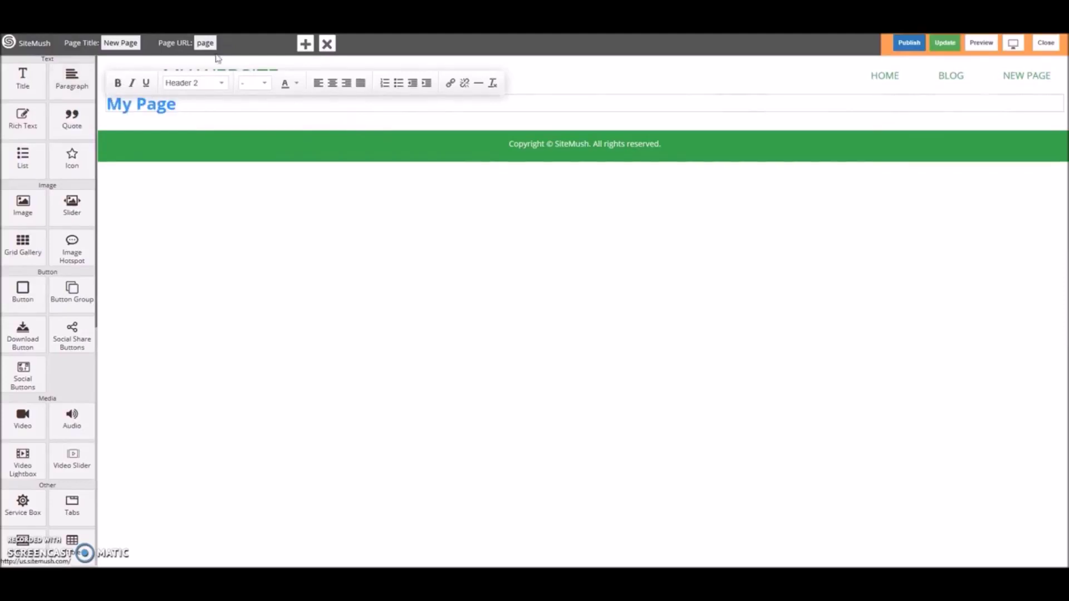
left_click(265, 84)
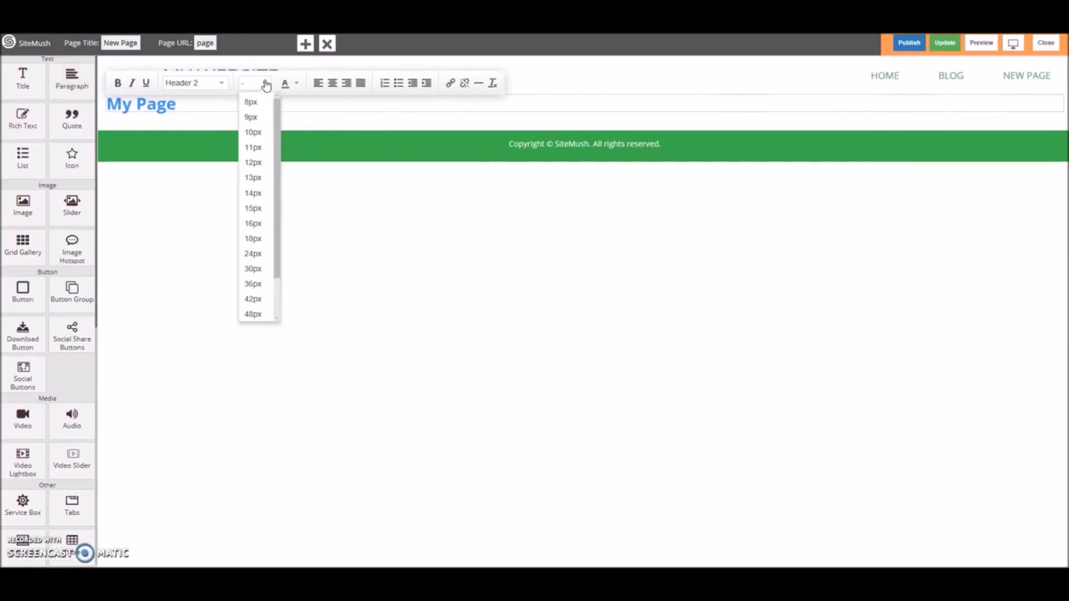
left_click(296, 83)
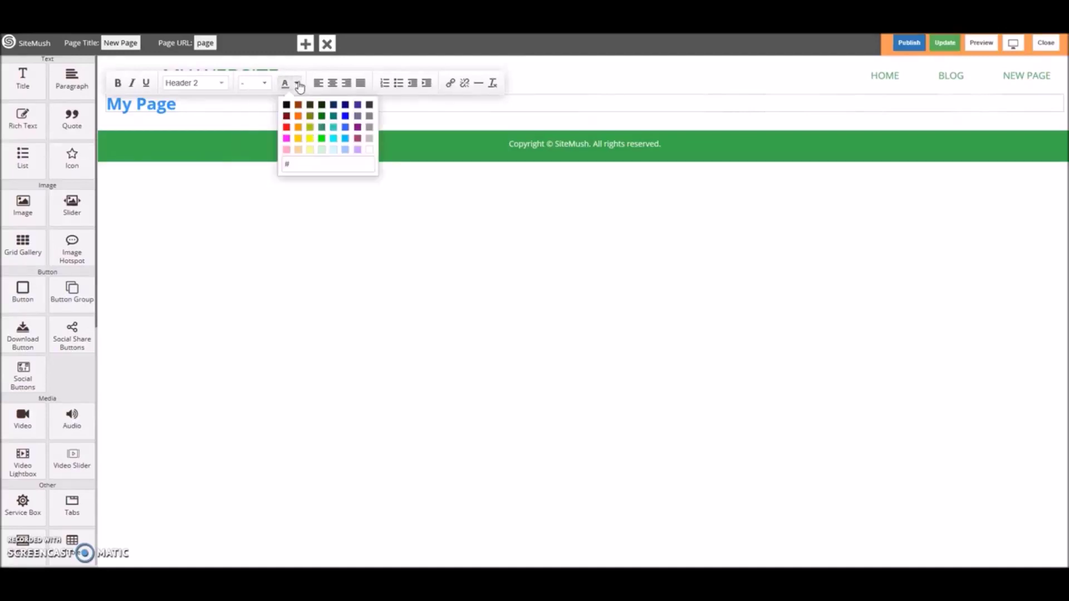
left_click(298, 118)
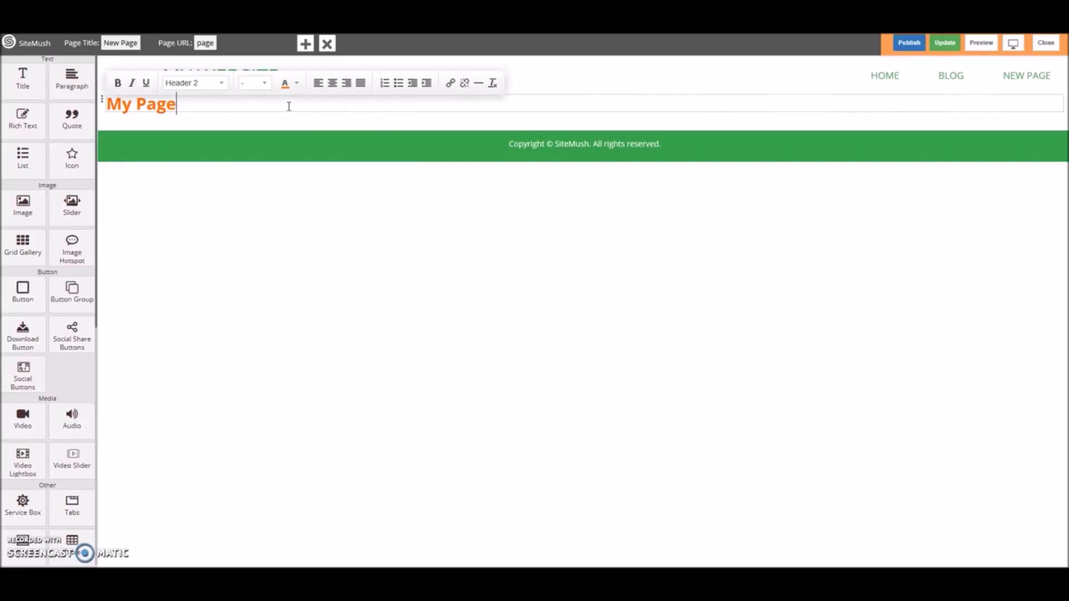
key("Return")
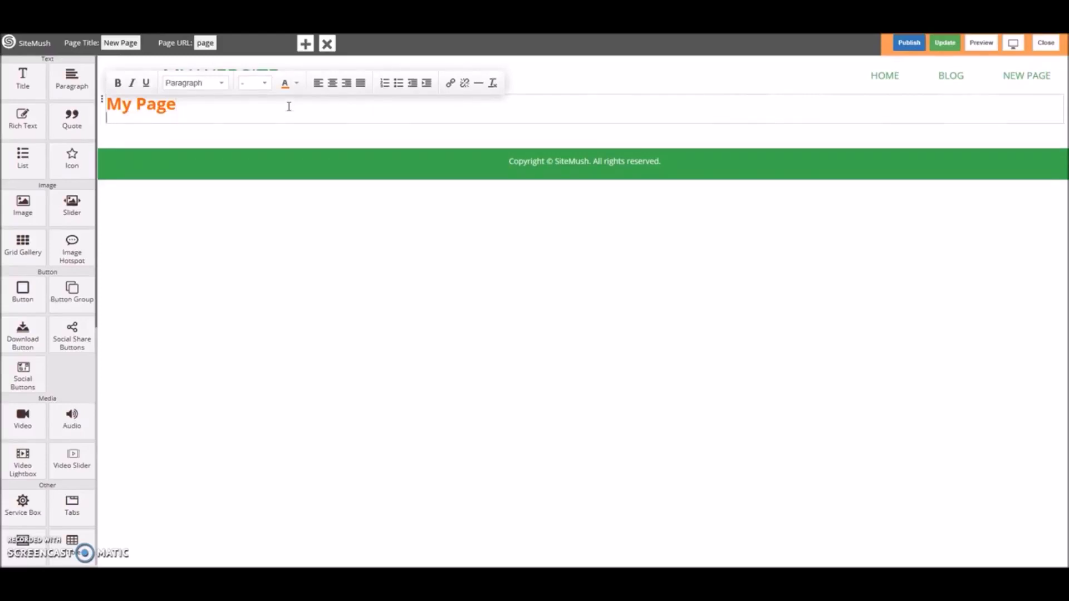
type("Hello world! This is my website!")
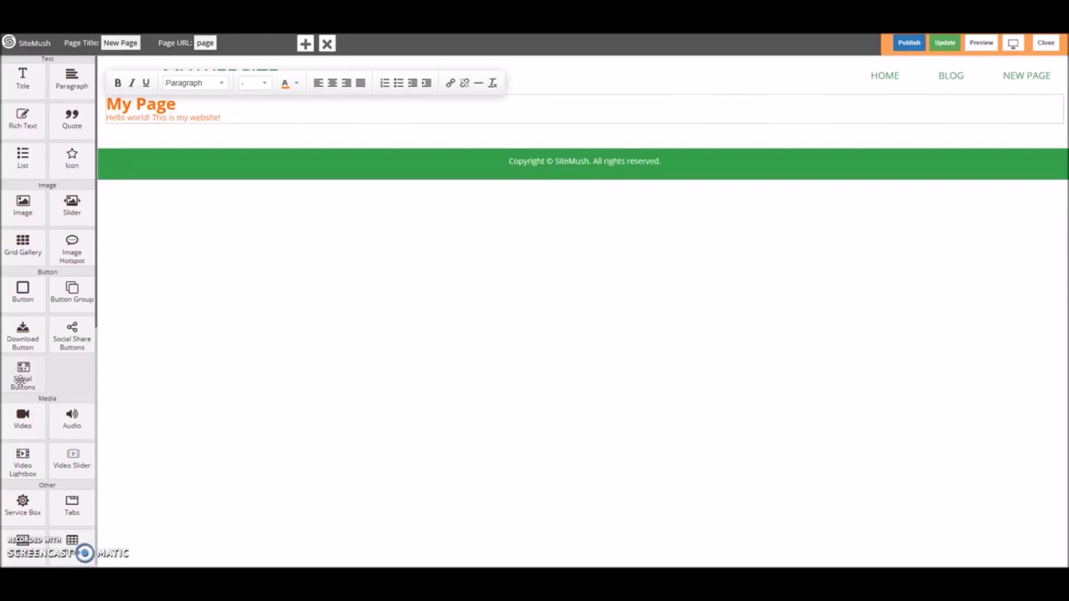
Add Social Buttons and point the Facebook, Google+ and Twitter links to the site's accounts
left_click_drag(21, 381, 394, 124)
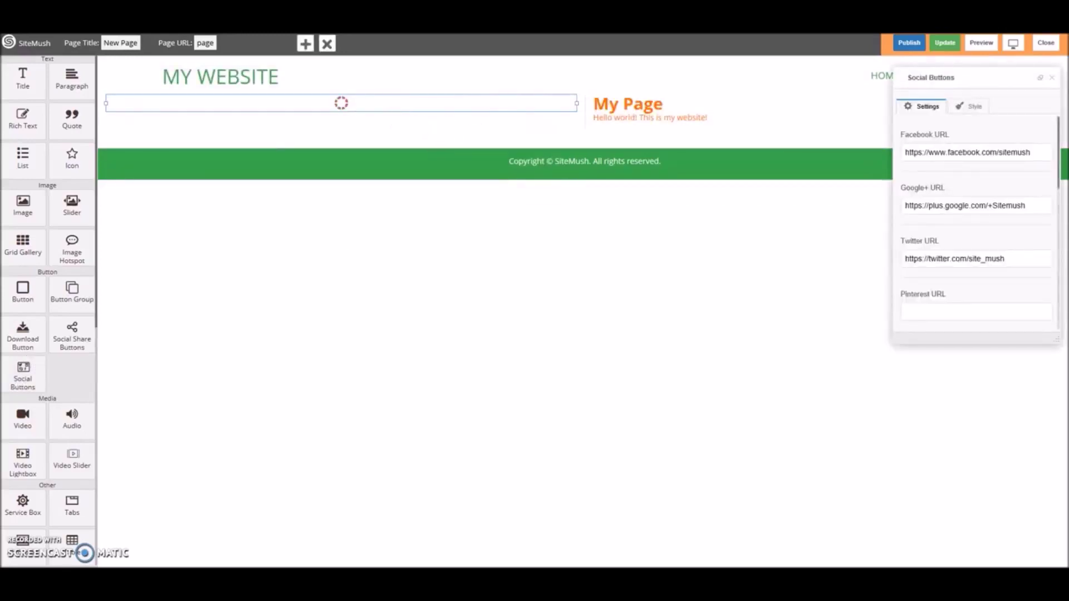
left_click_drag(999, 153, 1040, 155)
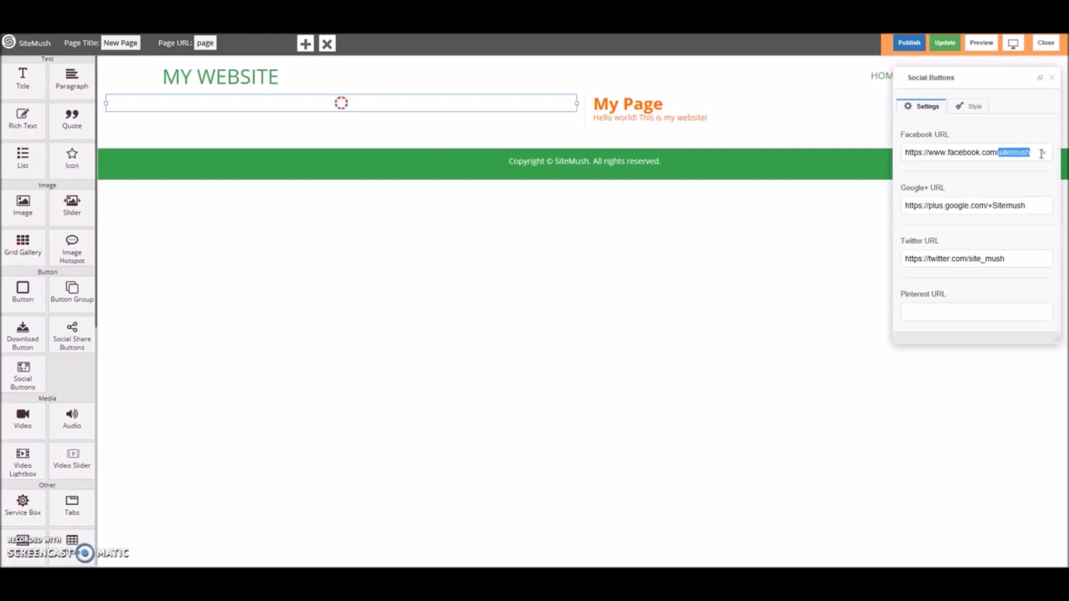
type("nodespace")
double_click(995, 206)
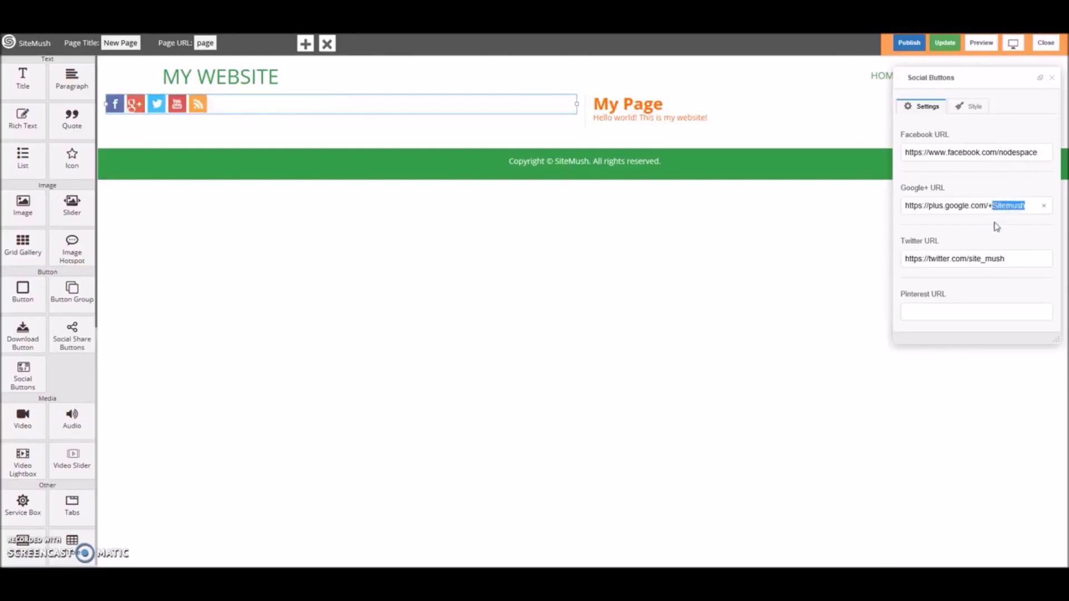
type("Xinsto")
left_click_drag(1017, 262, 971, 273)
type("nodespace")
Position the social buttons bar below the greeting text and close its settings
left_click(974, 106)
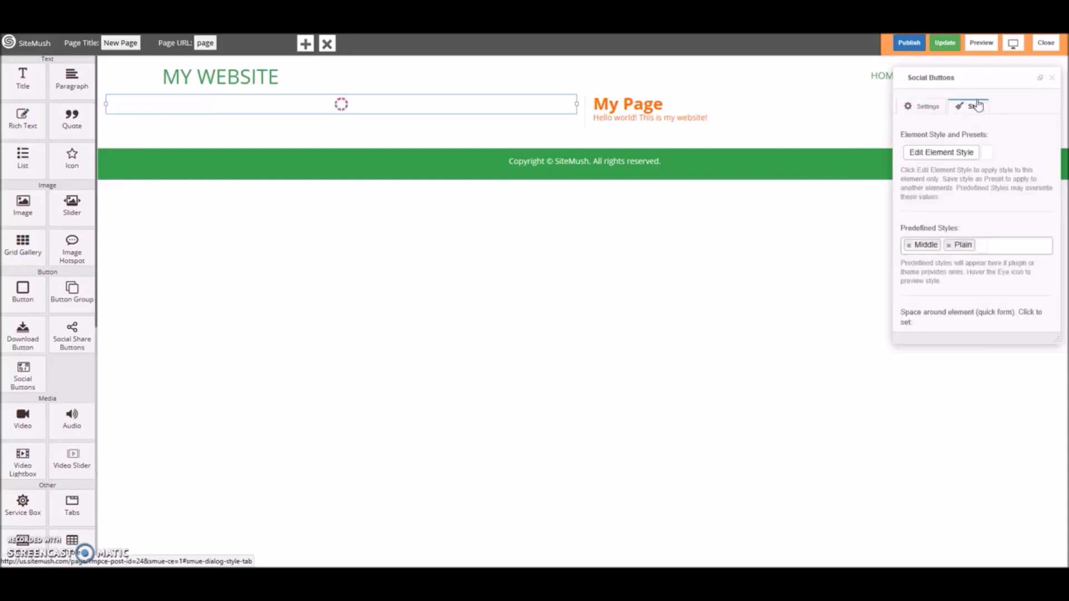
left_click(1051, 77)
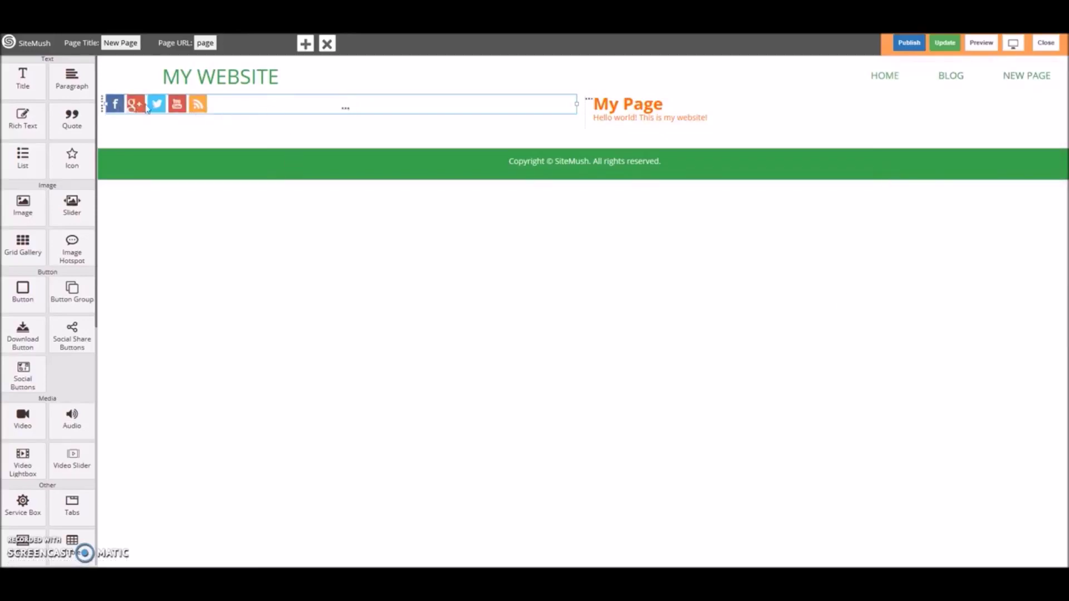
left_click_drag(248, 100, 617, 148)
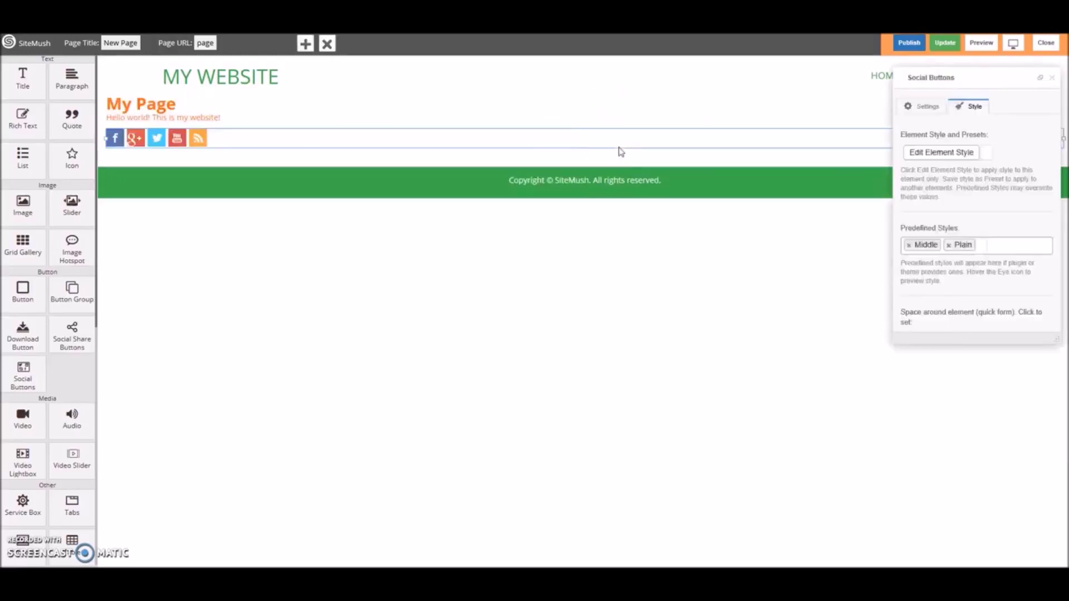
left_click(460, 239)
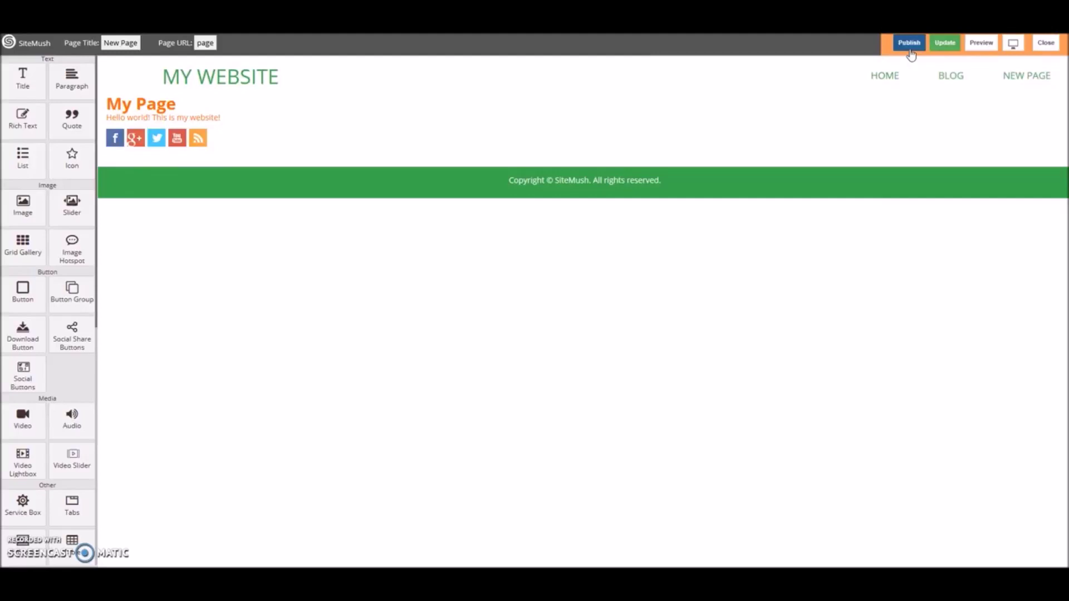
Preview the Home and New Page views, then save the new page with Update
left_click(974, 44)
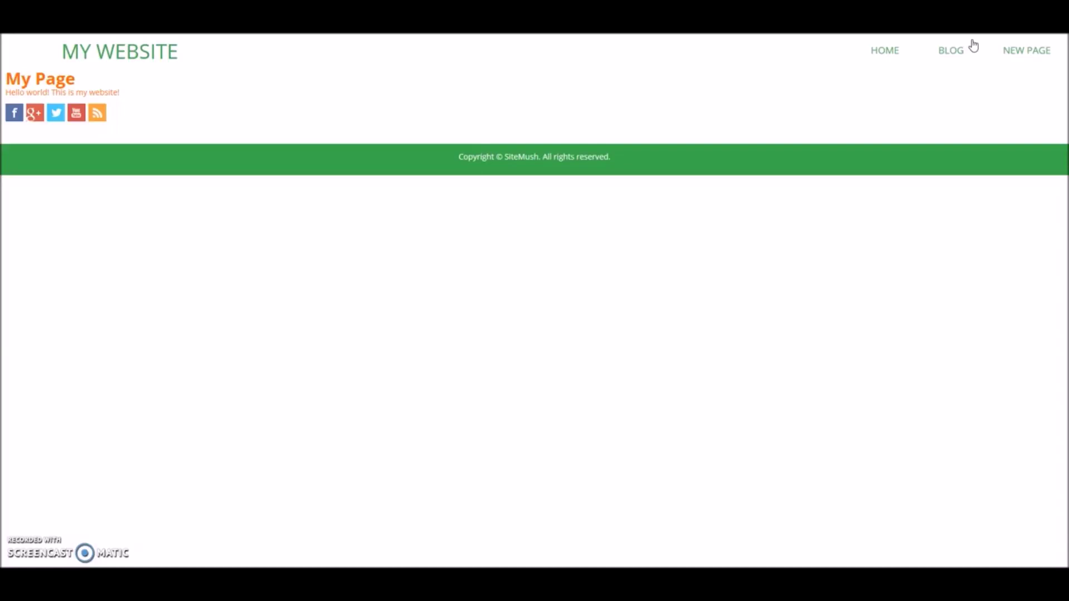
left_click(892, 63)
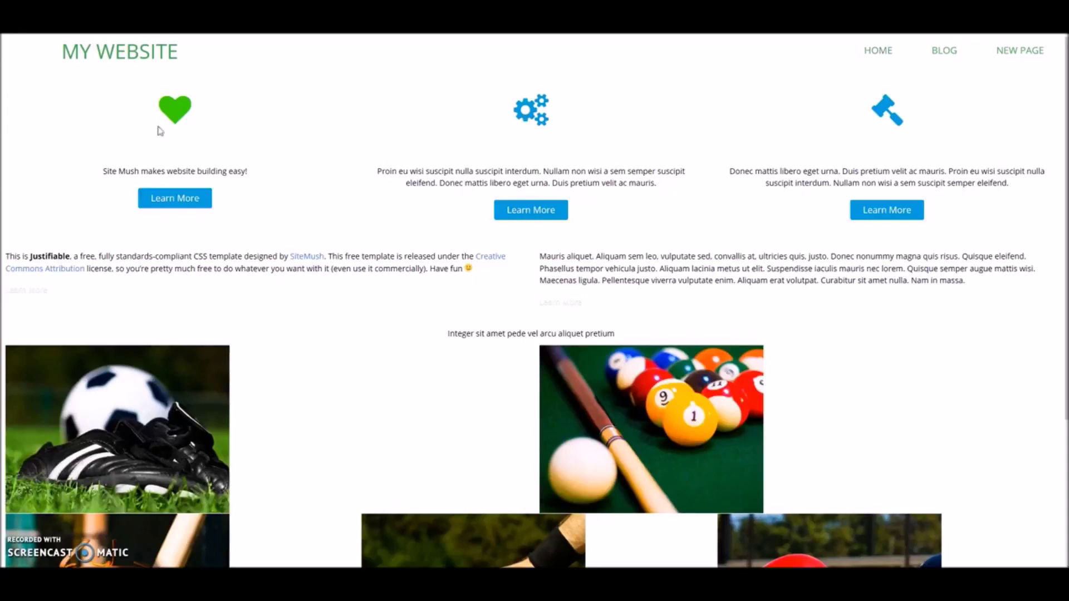
left_click(1018, 48)
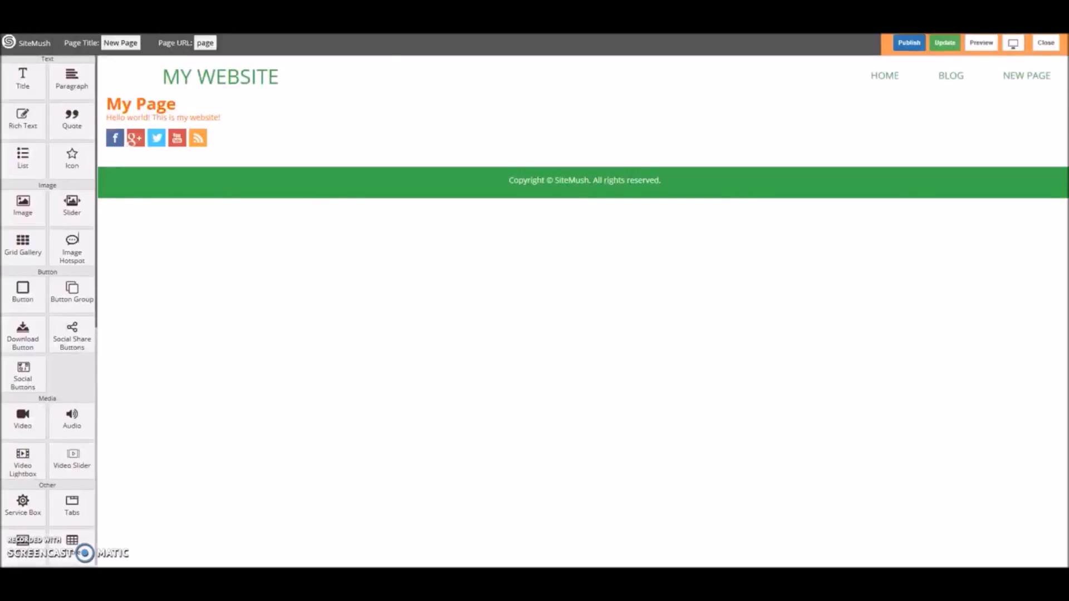
left_click(945, 44)
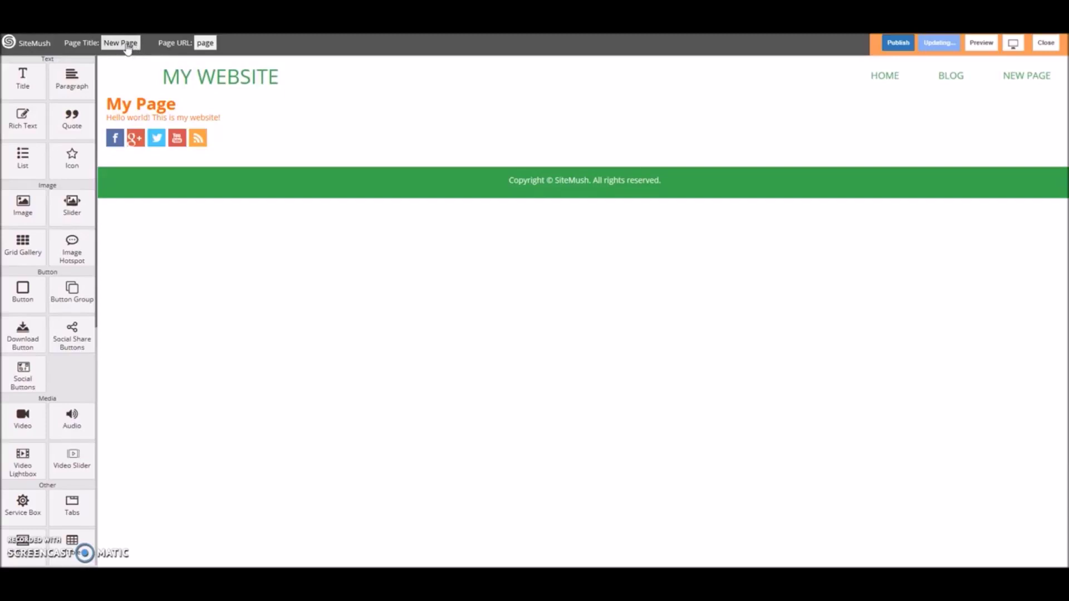
Check the page in full-screen preview, then publish the site until the upload reaches 100%
left_click(981, 43)
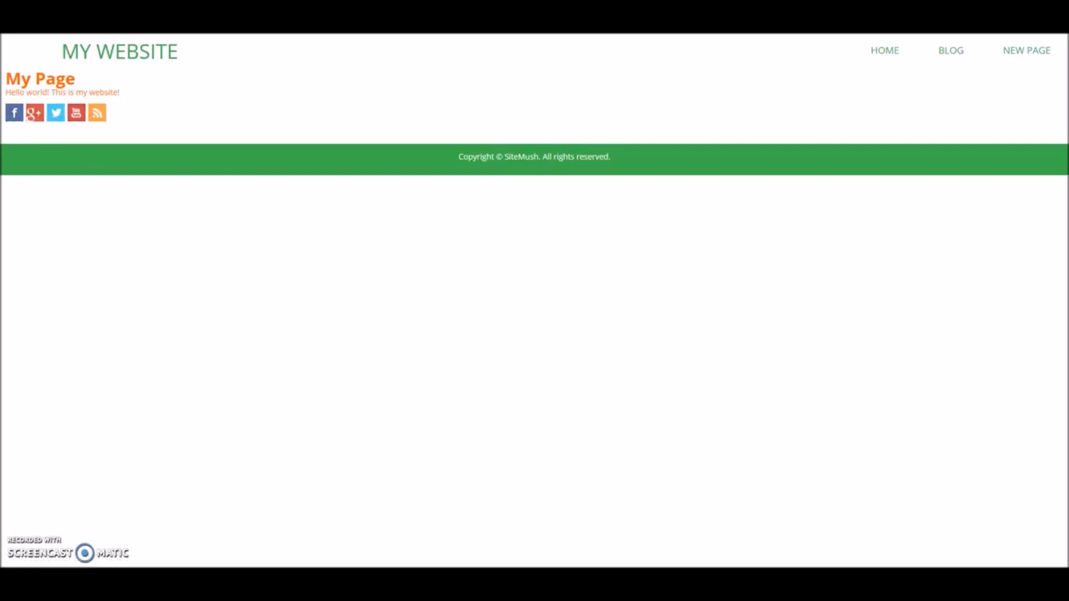
key("Escape")
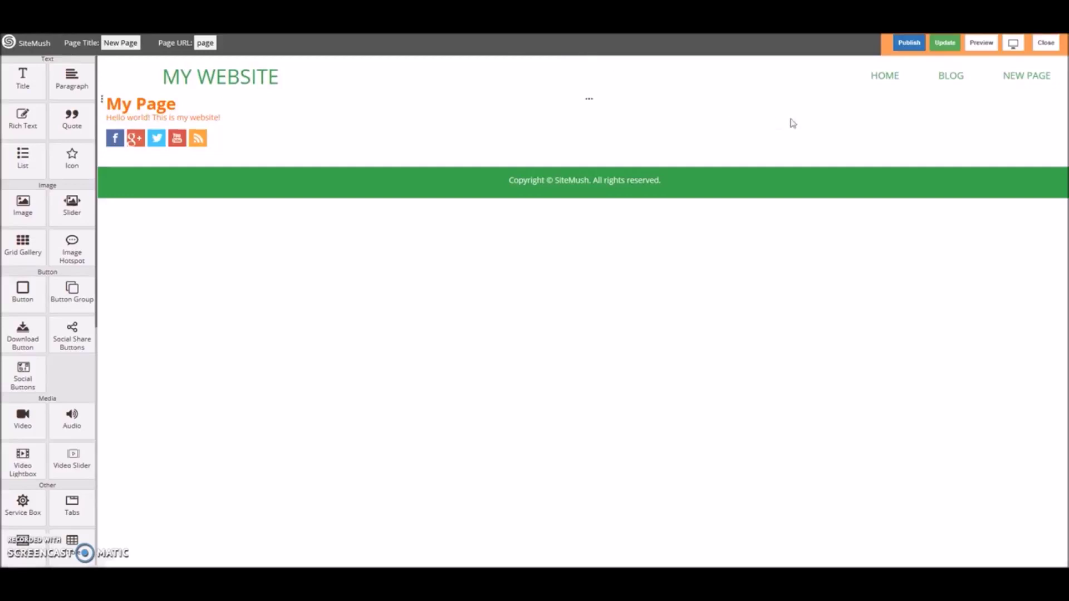
left_click(916, 49)
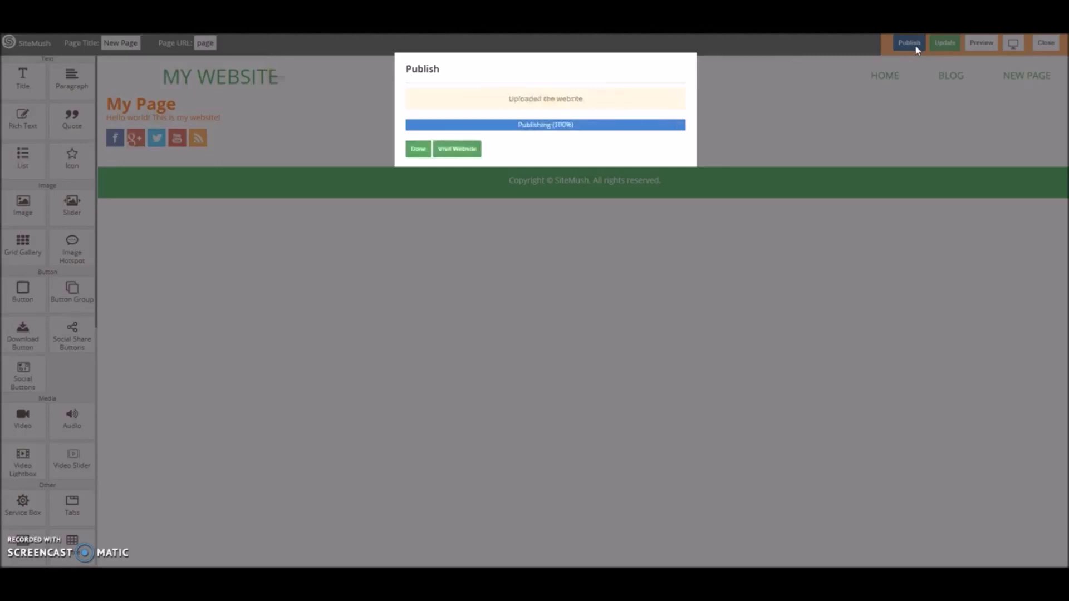
Visit the live website and browse to its BLOG page, then NEW PAGE with the orange My Page heading
left_click(450, 150)
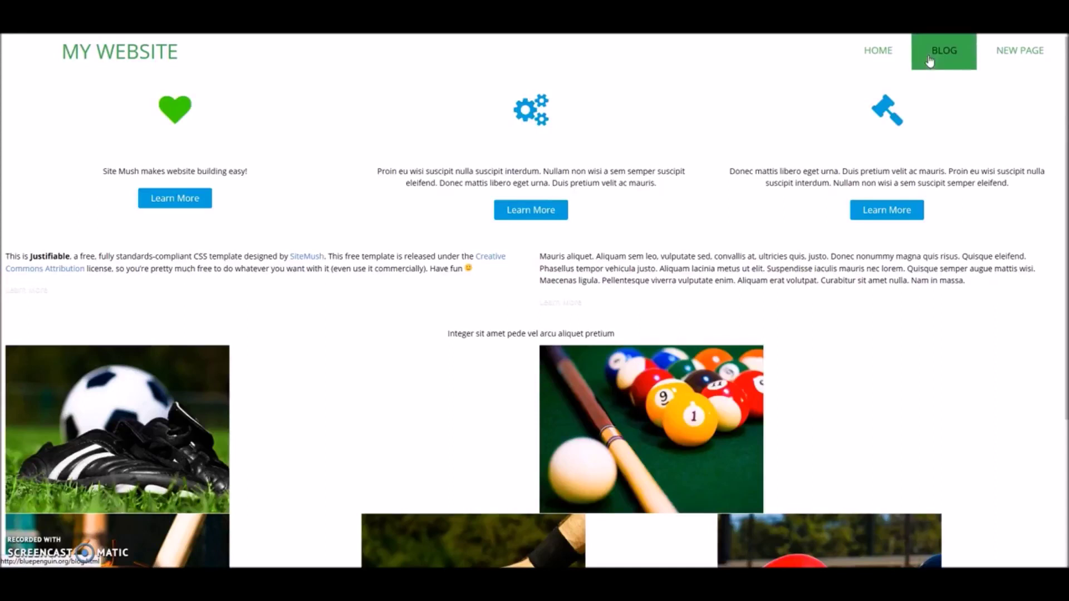
left_click(928, 60)
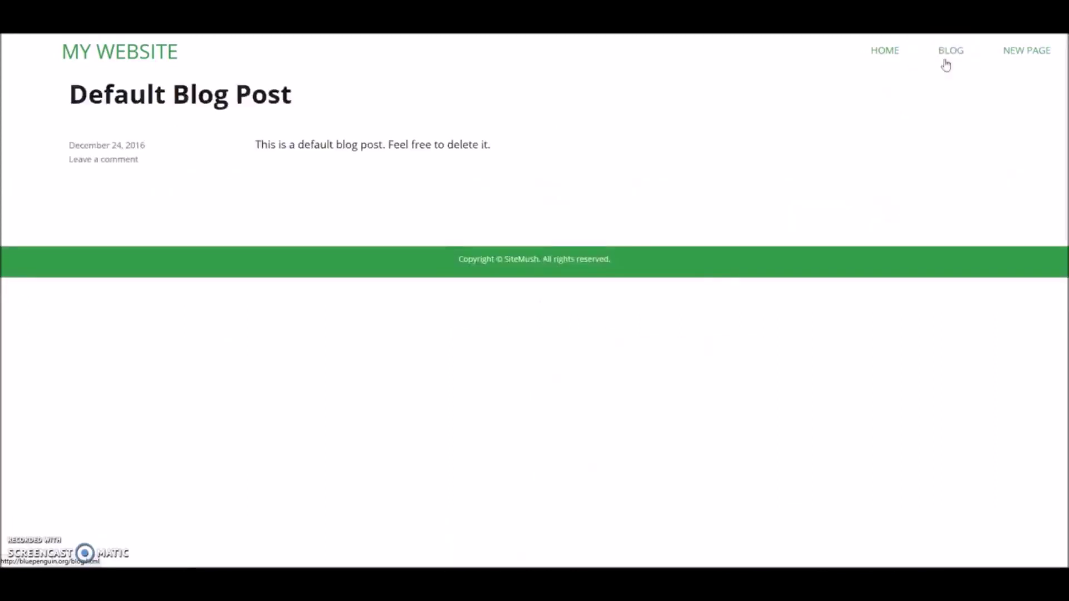
left_click(1011, 56)
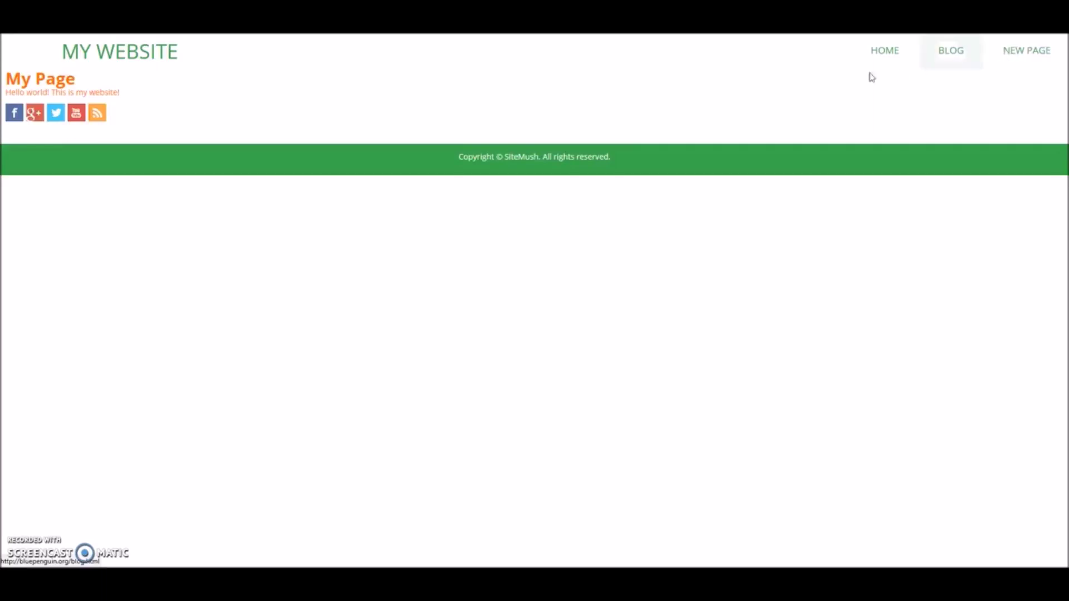